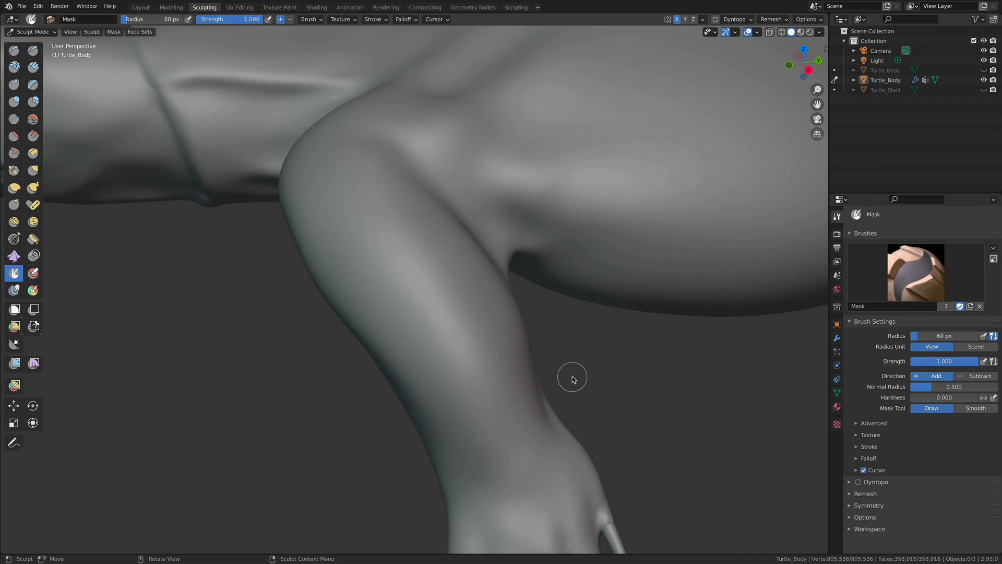
- Examine the turtle's front leg, shoulder and foot from several angles
left_click_drag(493, 277, 455, 286, "alt")
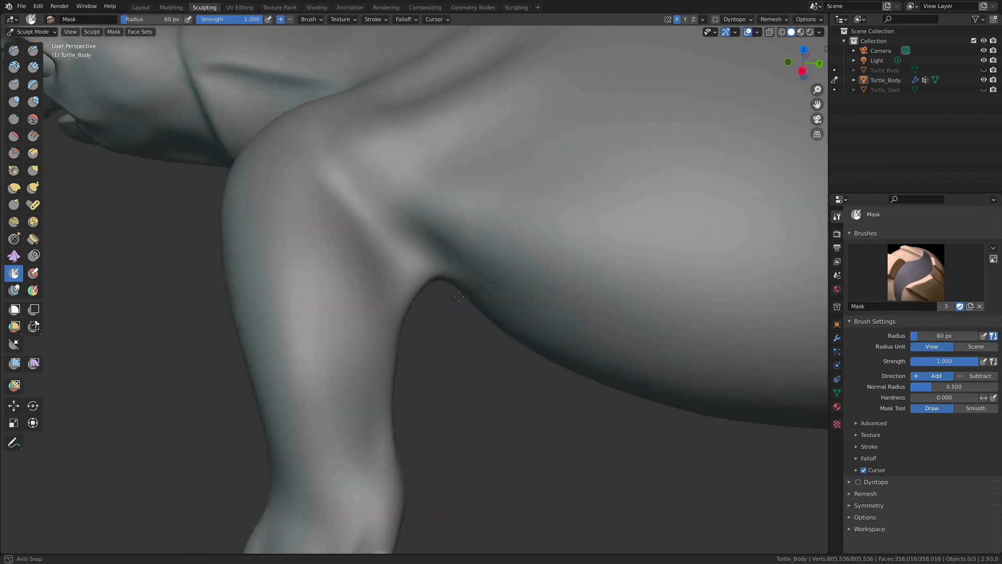
left_click_drag(315, 303, 352, 226, "alt")
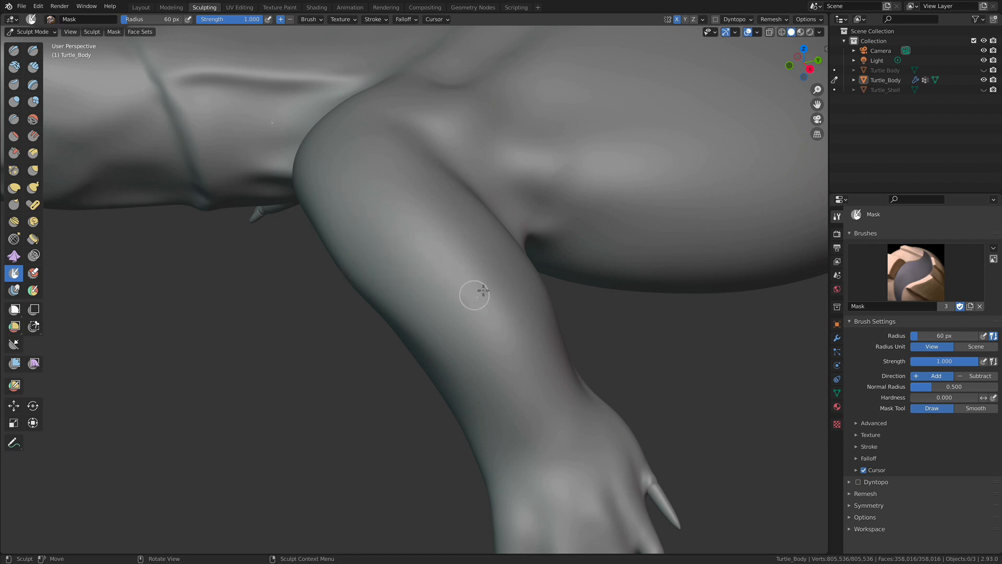
mouse_move(484, 285)
left_mouse_down("alt")
mouse_move(437, 290)
mouse_move(459, 299)
left_mouse_up("alt")
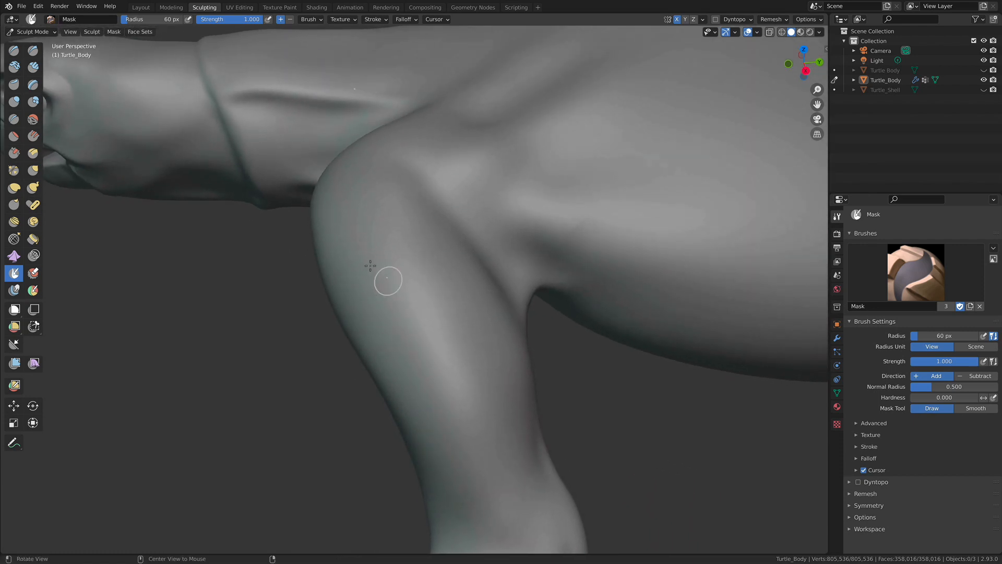
left_click_drag(365, 239, 426, 249, "alt")
mouse_move(426, 249)
middle_mouse_down()
mouse_move(452, 276)
mouse_move(454, 240)
middle_mouse_up()
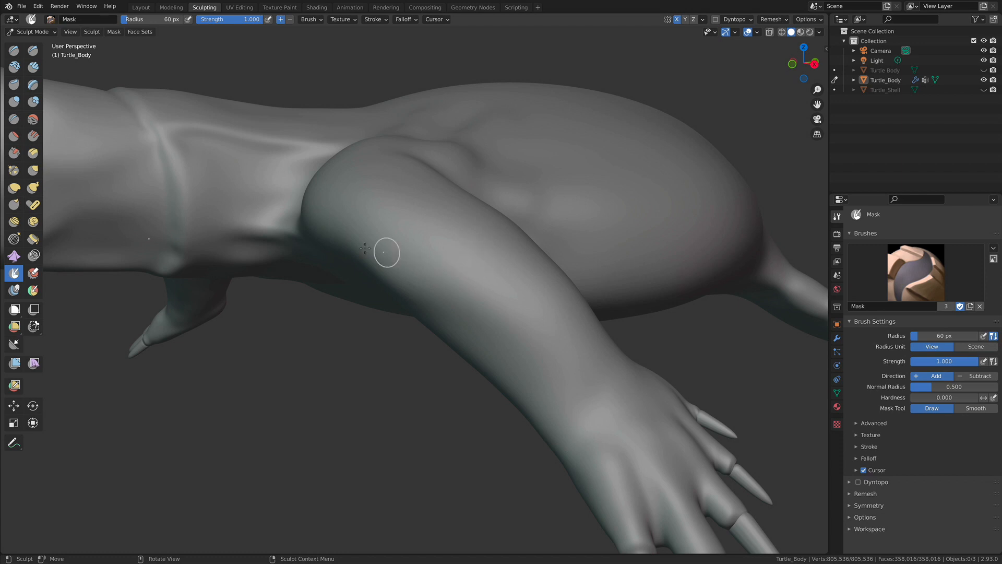
middle_click_drag(422, 223, 452, 295)
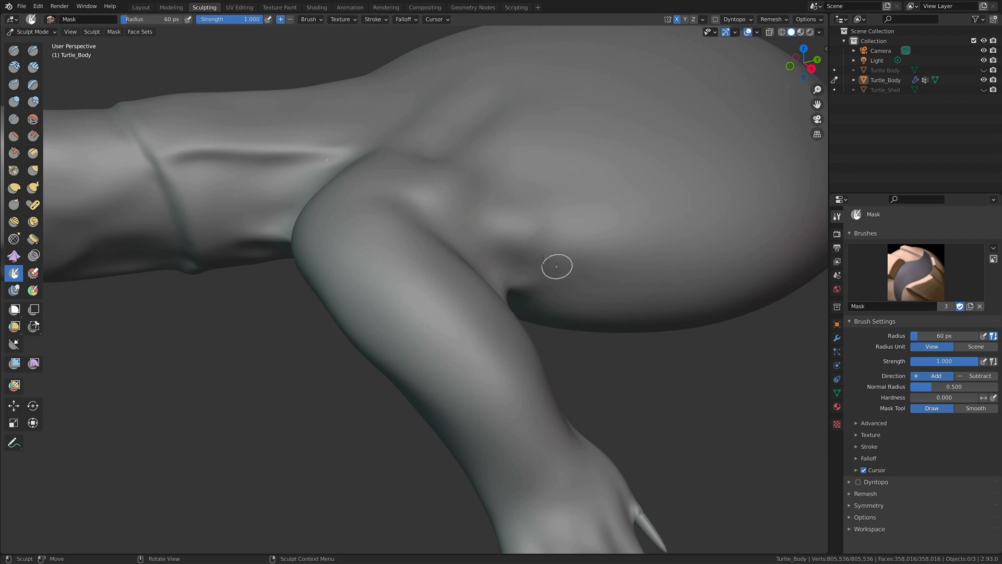
mouse_move(438, 289)
middle_mouse_down()
mouse_move(490, 264)
mouse_move(452, 268)
middle_mouse_up()
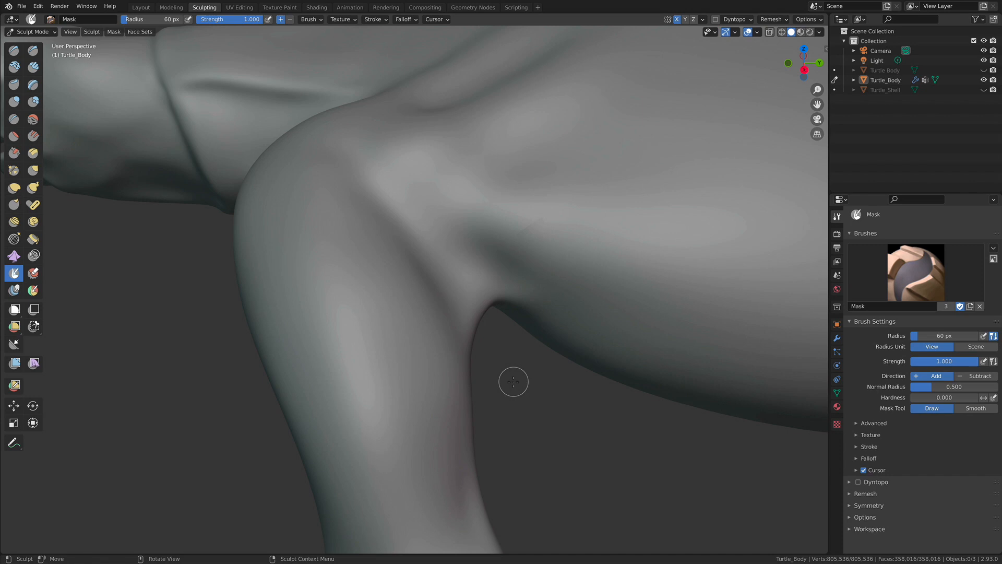
mouse_move(399, 340)
middle_mouse_down("shift")
mouse_move(428, 308)
mouse_move(403, 315)
mouse_move(475, 305)
mouse_move(389, 328)
mouse_move(449, 297)
mouse_move(472, 245)
mouse_move(451, 289)
mouse_move(412, 286)
middle_mouse_up("shift")
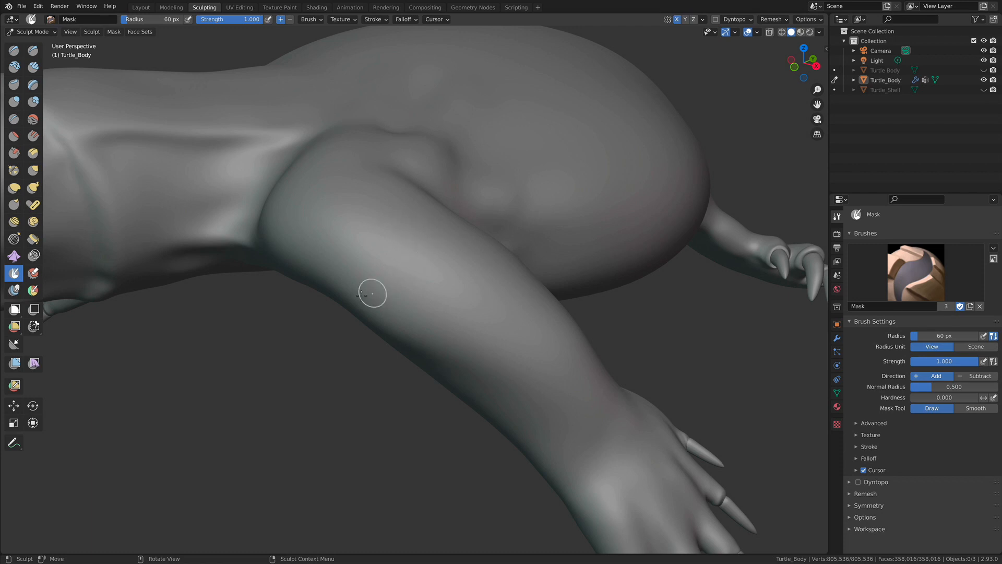
middle_click_drag(474, 295, 449, 312)
mouse_move(438, 350)
middle_mouse_down()
mouse_move(465, 336)
mouse_move(417, 329)
middle_mouse_up()
- Set the Mask brush radius to 30 px and paint a closed test outline on the upper front leg
key("f")
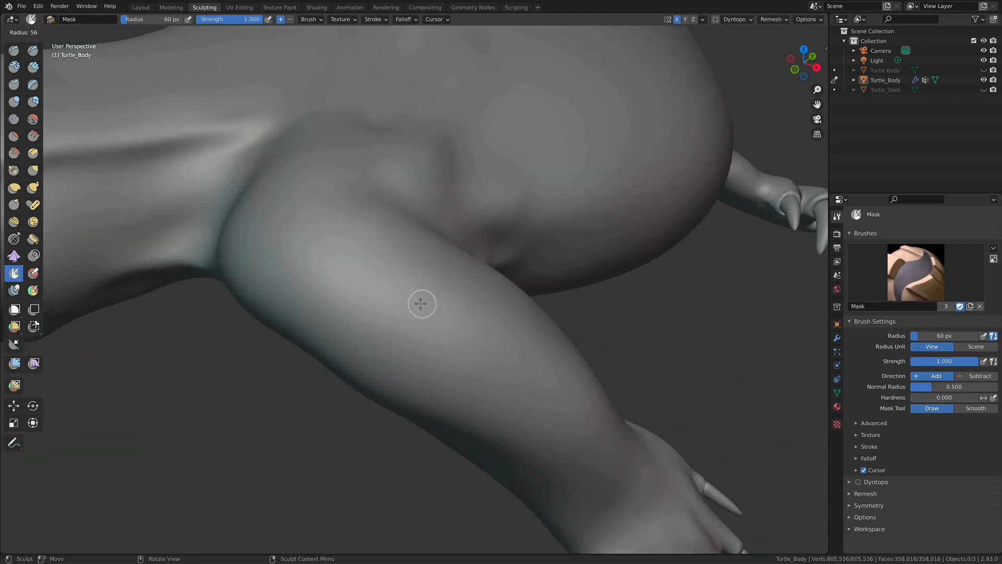
left_click(415, 305)
mouse_move(352, 331)
left_mouse_down()
mouse_move(339, 299)
mouse_move(376, 267)
mouse_move(420, 292)
mouse_move(447, 325)
mouse_move(384, 350)
mouse_move(348, 308)
left_mouse_up()
middle_click_drag(475, 311, 440, 312)
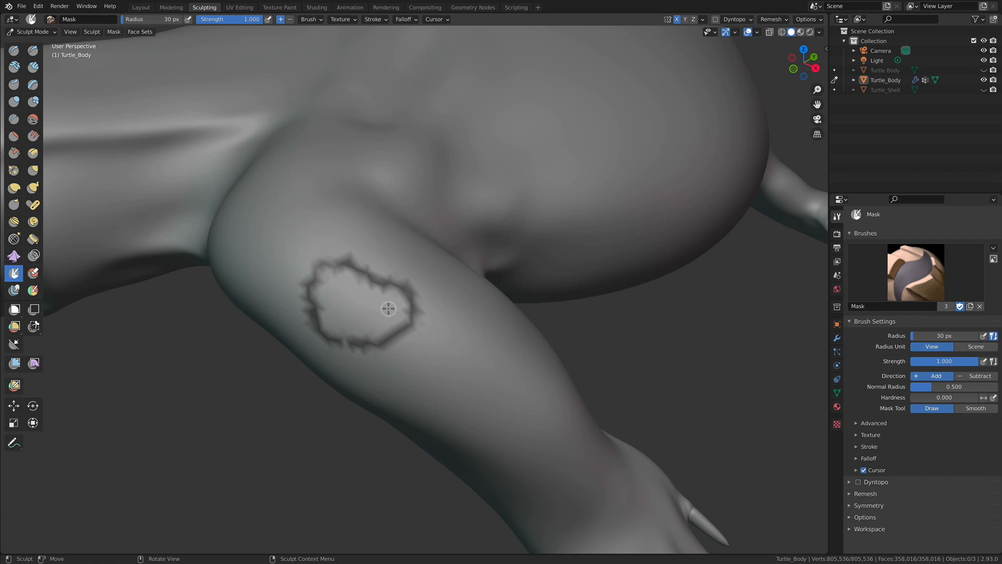
- Clear the mask and subdivide the turtle body's Multires modifier to level 3
left_click(112, 33)
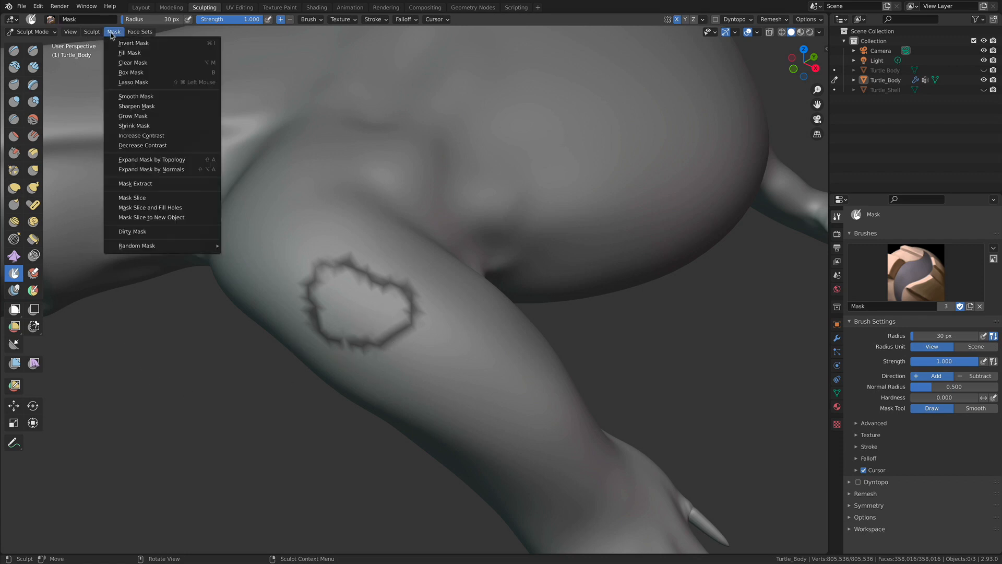
left_click(133, 62)
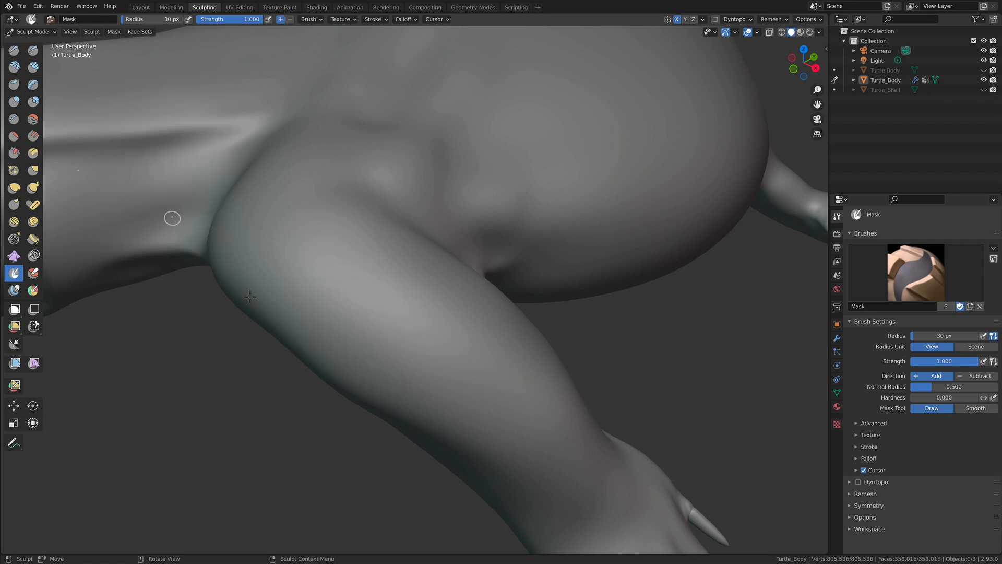
left_click(836, 337)
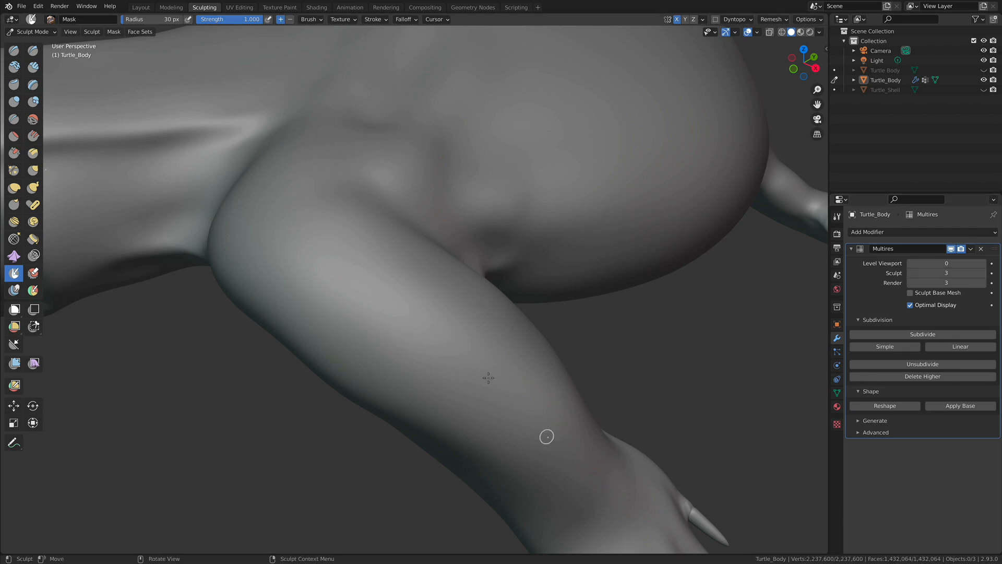
middle_click_drag(426, 302, 449, 289)
mouse_move(357, 315)
left_mouse_down()
mouse_move(346, 286)
mouse_move(359, 248)
mouse_move(399, 241)
mouse_move(432, 281)
mouse_move(400, 315)
mouse_move(350, 312)
left_mouse_up()
mouse_move(439, 300)
middle_mouse_down()
mouse_move(416, 299)
mouse_move(340, 246)
mouse_move(437, 298)
mouse_move(447, 272)
middle_mouse_up()
key("ctrl+z")
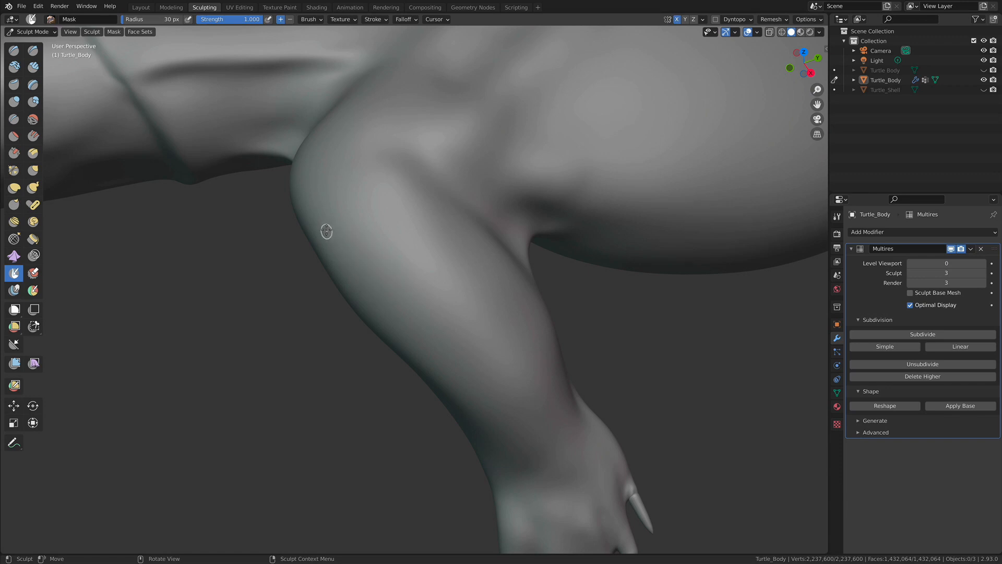
mouse_move(332, 252)
left_mouse_down()
mouse_move(385, 195)
mouse_move(425, 217)
mouse_move(412, 240)
left_mouse_up()
key("ctrl+z")
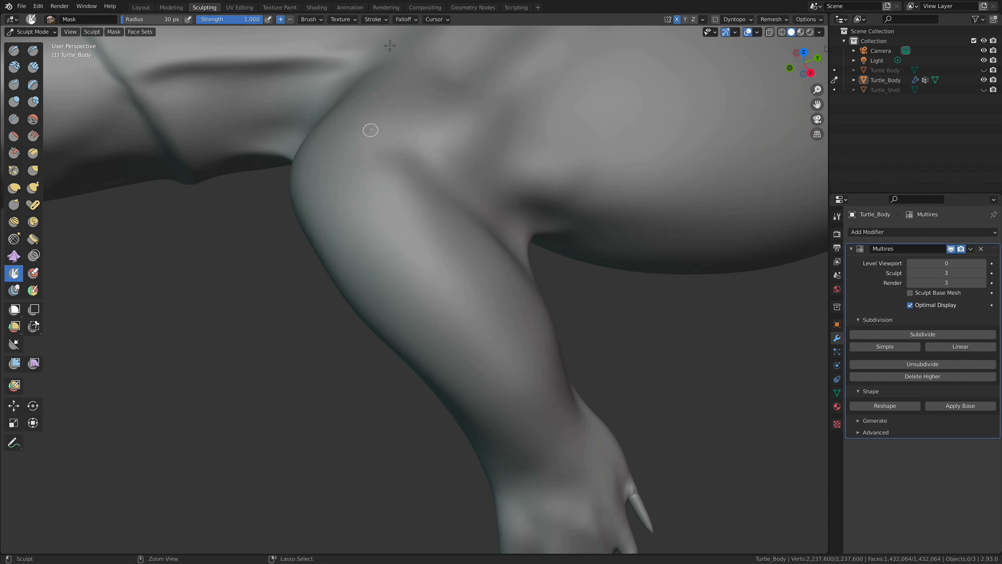
- Enable Stabilize Stroke for the Mask brush
left_click(372, 19)
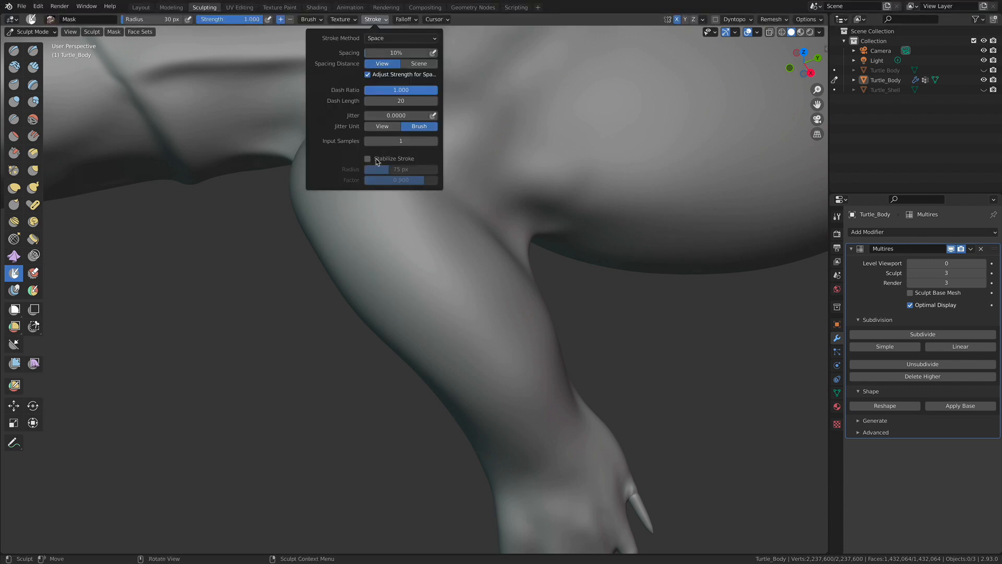
middle_click_drag(412, 251, 368, 77)
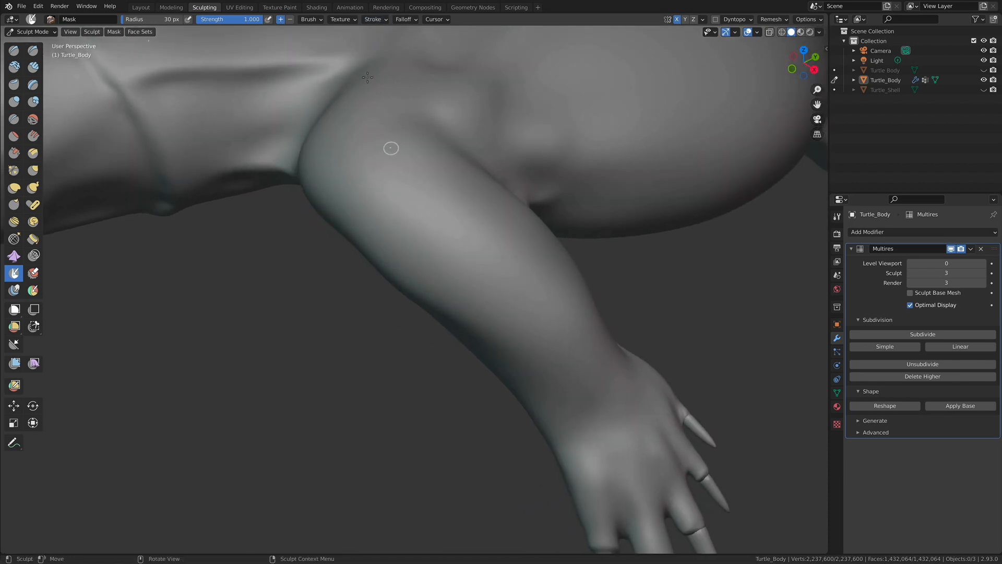
left_click(372, 19)
middle_click_drag(405, 226, 457, 241)
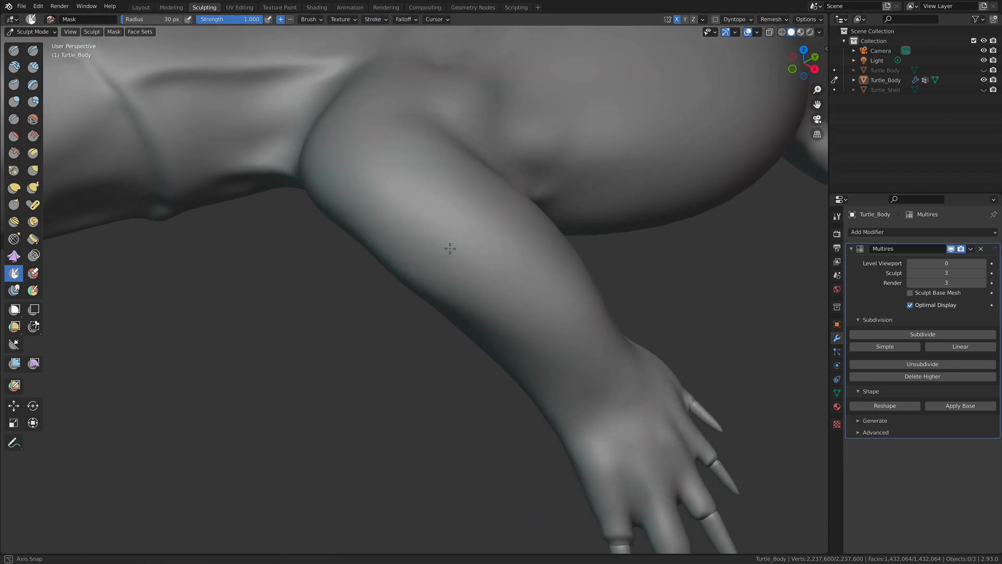
- Paint a closed, rounded mask outline for the first scale on the upper front leg
left_click_drag(409, 261, 400, 245)
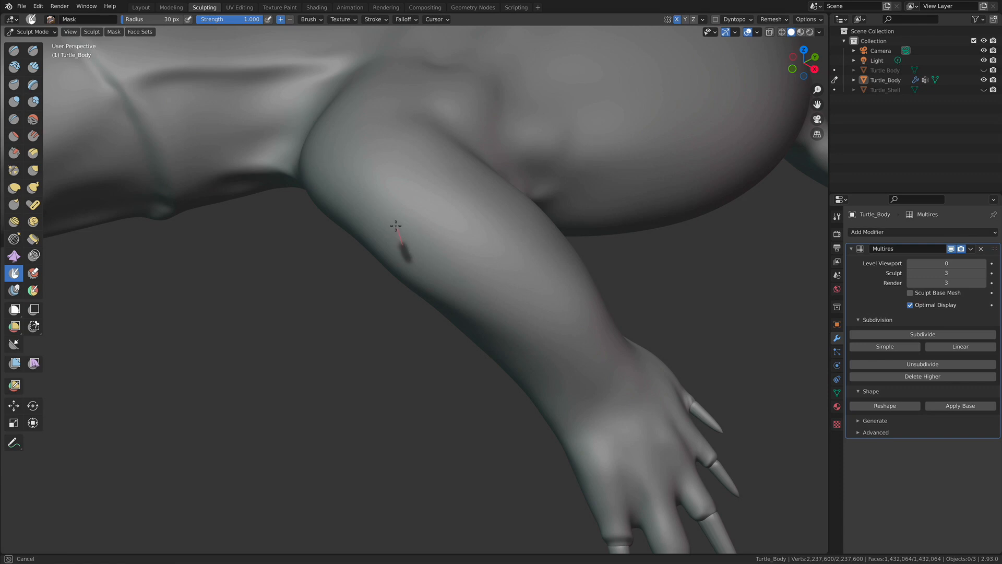
left_click_drag(411, 188, 466, 176)
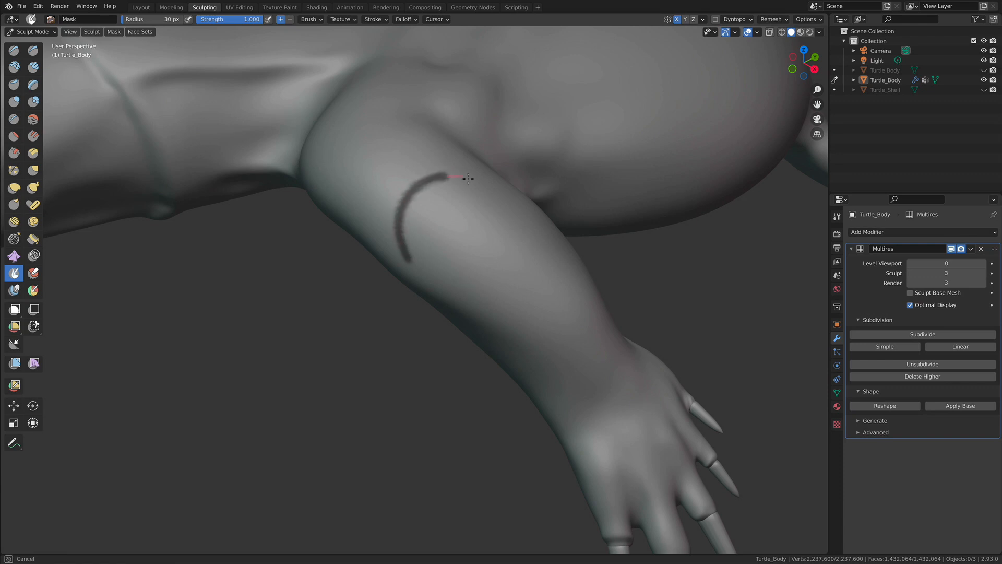
mouse_move(515, 230)
left_mouse_down()
mouse_move(507, 259)
mouse_move(446, 288)
mouse_move(408, 291)
left_mouse_up()
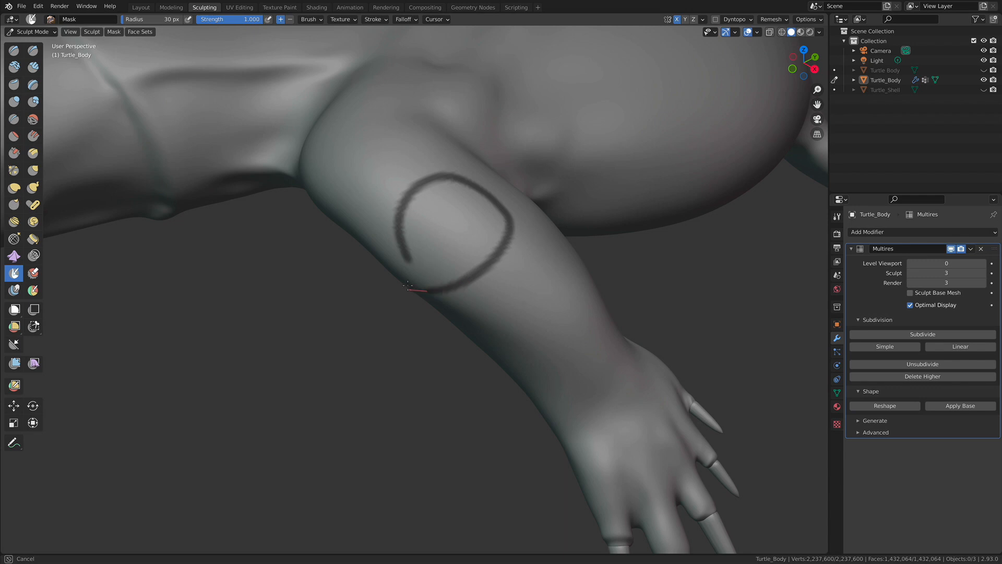
left_click_drag(406, 216, 415, 212)
- Turn off Stabilize Stroke and fill the inside of the first scale outline with mask
mouse_move(447, 252)
middle_mouse_down()
mouse_move(469, 230)
mouse_move(425, 190)
mouse_move(395, 131)
middle_mouse_up()
left_click(373, 19)
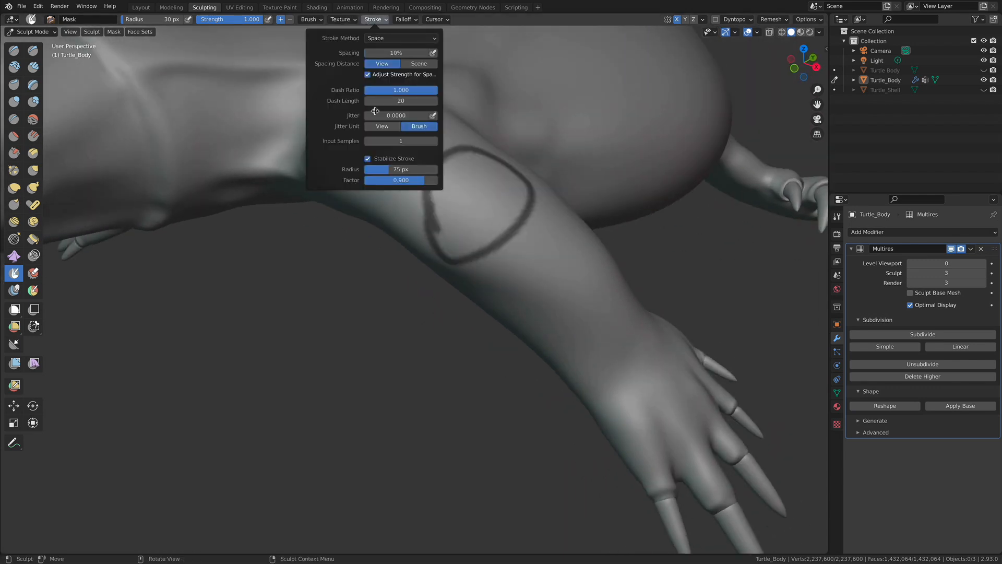
left_click(371, 162)
middle_click_drag(463, 207, 430, 235)
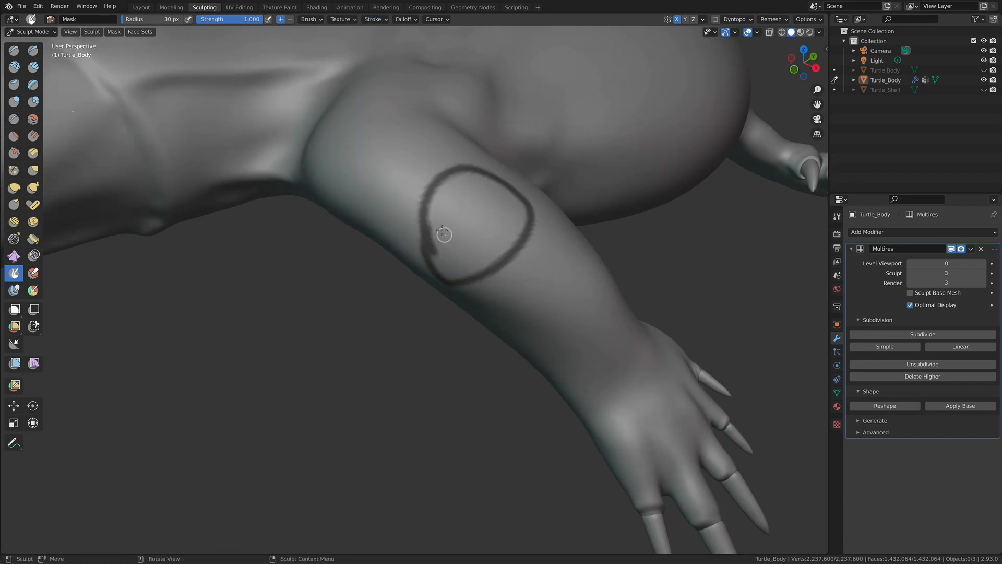
left_click_drag(444, 235, 440, 242)
mouse_move(433, 204)
left_mouse_down()
mouse_move(440, 186)
mouse_move(475, 180)
mouse_move(462, 175)
mouse_move(516, 208)
mouse_move(521, 230)
mouse_move(506, 246)
mouse_move(494, 194)
mouse_move(452, 194)
mouse_move(483, 190)
mouse_move(442, 216)
mouse_move(482, 218)
mouse_move(471, 255)
mouse_move(440, 255)
mouse_move(468, 240)
left_mouse_up()
middle_click_drag(469, 240, 472, 214)
left_click_drag(464, 206, 468, 196)
middle_click_drag(480, 183, 412, 227)
mouse_move(420, 274)
middle_mouse_down()
mouse_move(446, 273)
mouse_move(457, 286)
middle_mouse_up()
mouse_move(454, 239)
middle_mouse_down()
mouse_move(495, 206)
mouse_move(456, 242)
mouse_move(465, 245)
middle_mouse_up()
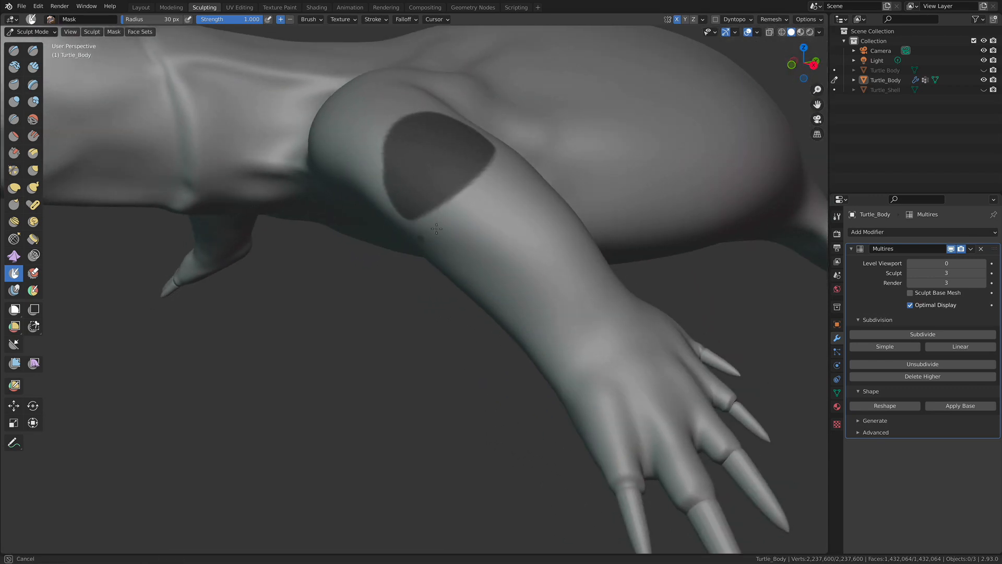
- Re-enable Stabilize Stroke and outline a second, wide scale on the leg just below the filled one
left_click(375, 19)
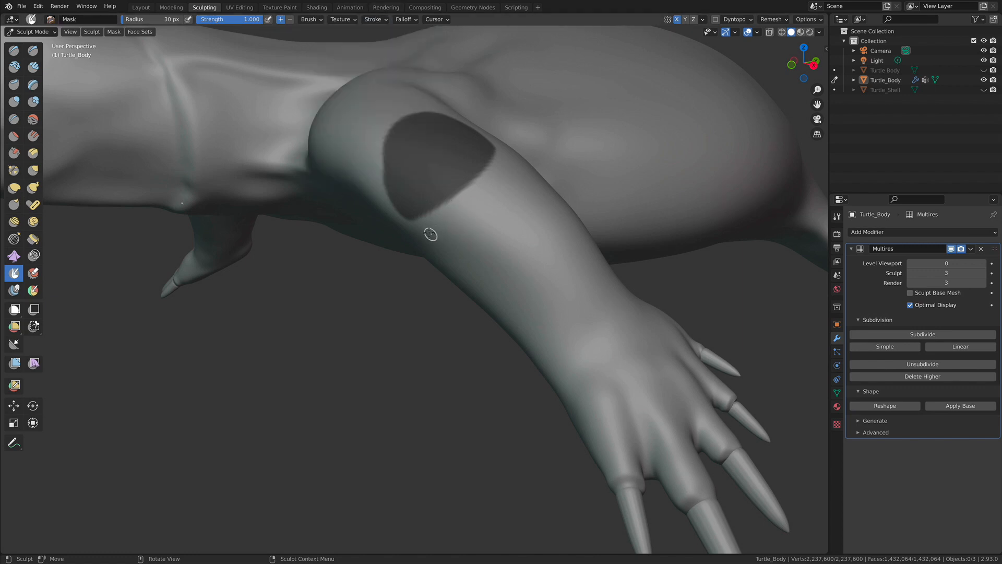
mouse_move(424, 235)
left_mouse_down()
mouse_move(475, 206)
mouse_move(503, 160)
left_mouse_up()
left_click_drag(430, 241, 436, 249)
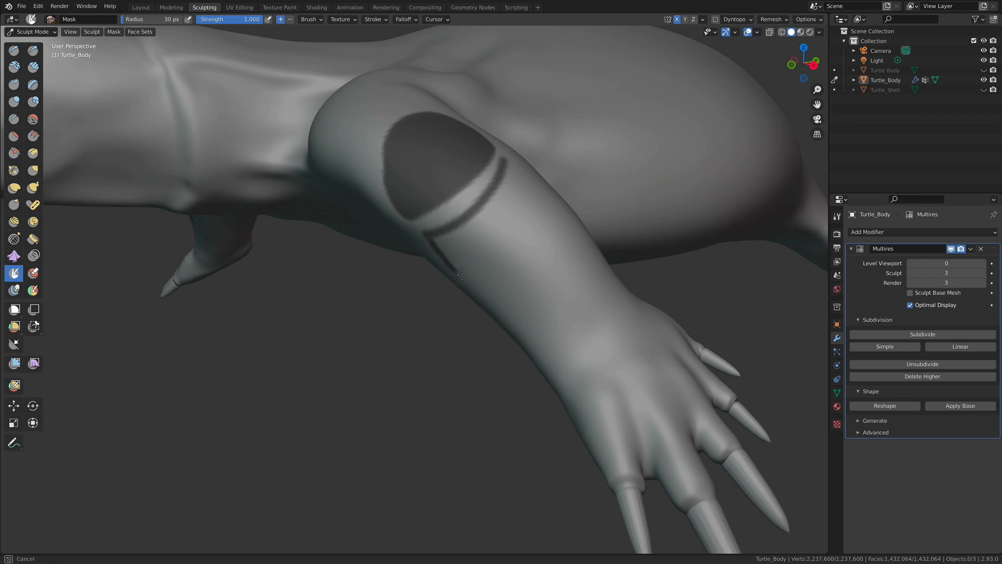
left_click_drag(501, 274, 541, 196)
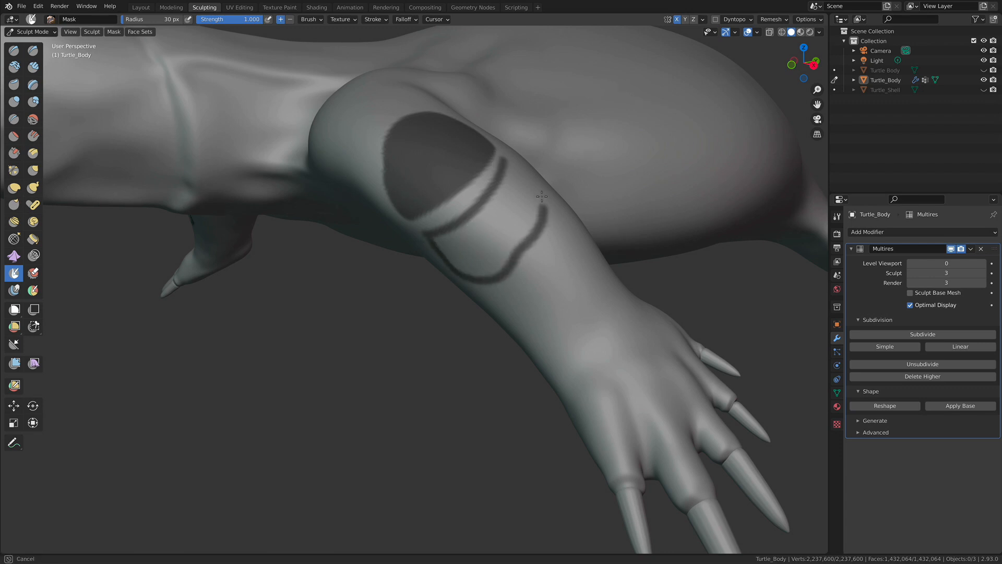
middle_click_drag(509, 162, 527, 162)
mouse_move(529, 215)
left_mouse_down("alt")
mouse_move(557, 227)
mouse_move(515, 242)
mouse_move(522, 246)
mouse_move(494, 241)
left_mouse_up("alt")
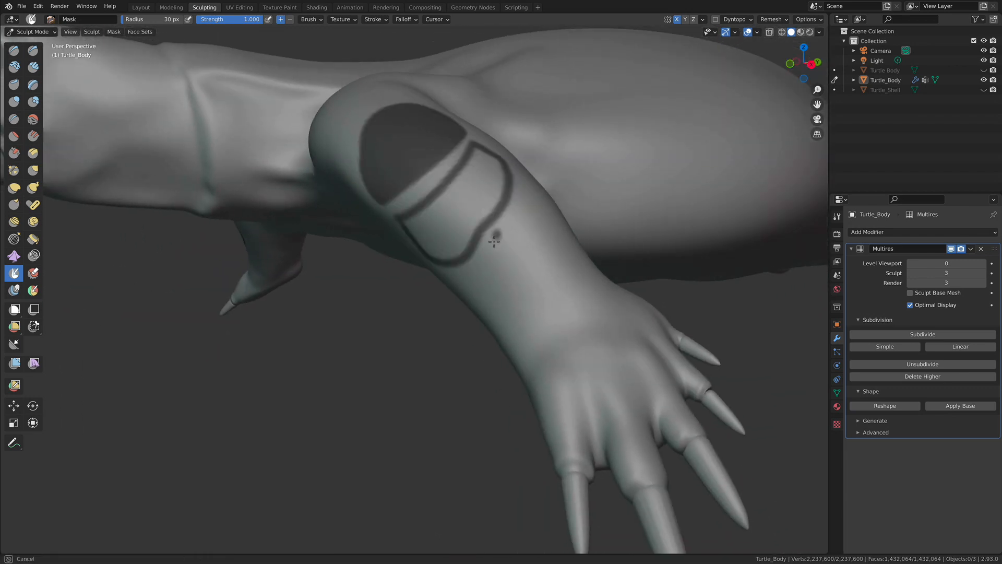
left_click_drag(502, 307, 512, 319)
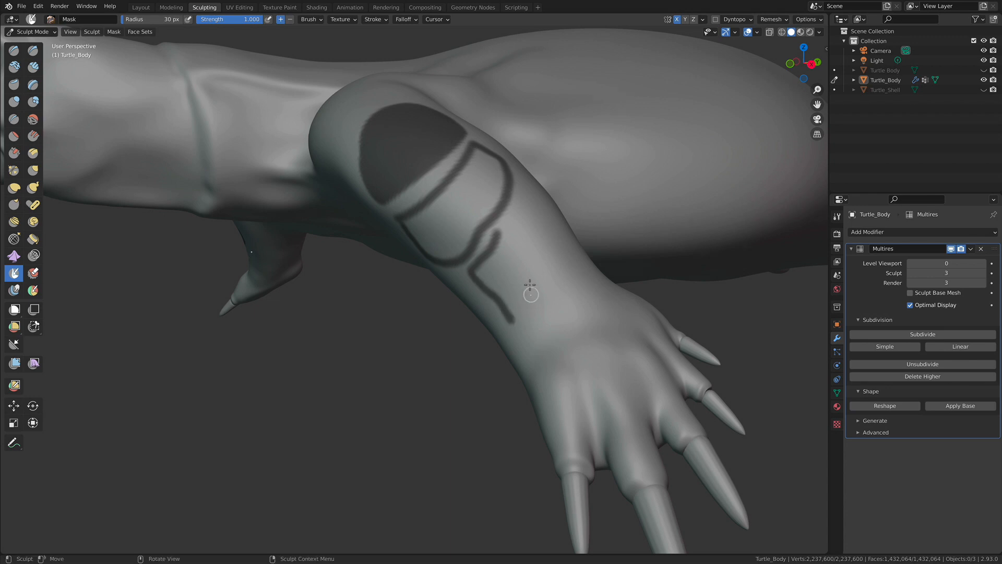
key("ctrl+z")
mouse_move(514, 251)
left_mouse_down("alt")
mouse_move(532, 234)
mouse_move(486, 207)
mouse_move(460, 238)
left_mouse_up("alt")
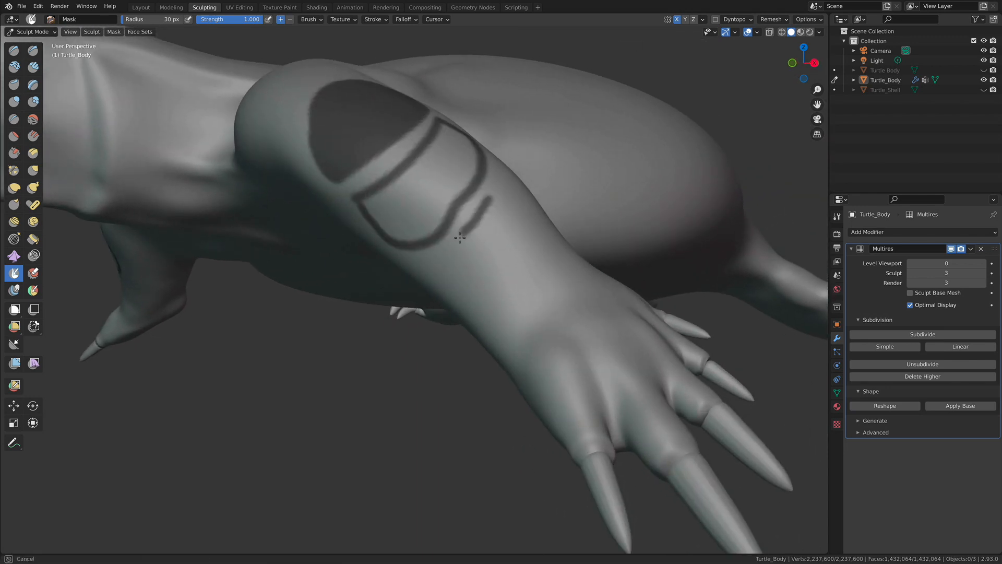
mouse_move(470, 291)
left_mouse_down()
mouse_move(492, 320)
mouse_move(534, 306)
left_mouse_up()
mouse_move(532, 297)
left_mouse_down("alt")
mouse_move(420, 322)
mouse_move(387, 320)
mouse_move(390, 292)
mouse_move(439, 262)
mouse_move(459, 286)
mouse_move(468, 344)
mouse_move(437, 402)
left_mouse_up("alt")
mouse_move(441, 365)
left_mouse_down("alt")
mouse_move(500, 336)
mouse_move(458, 358)
left_mouse_up("alt")
key("ctrl+z")
key("ctrl+z")
- Outline a third, narrower scale on the forearm below the second one, following its lower edge
mouse_move(487, 298)
left_mouse_down("alt")
mouse_move(456, 281)
mouse_move(456, 238)
mouse_move(444, 244)
left_mouse_up("alt")
left_click_drag(440, 308, 444, 317)
left_click_drag(452, 238, 474, 211)
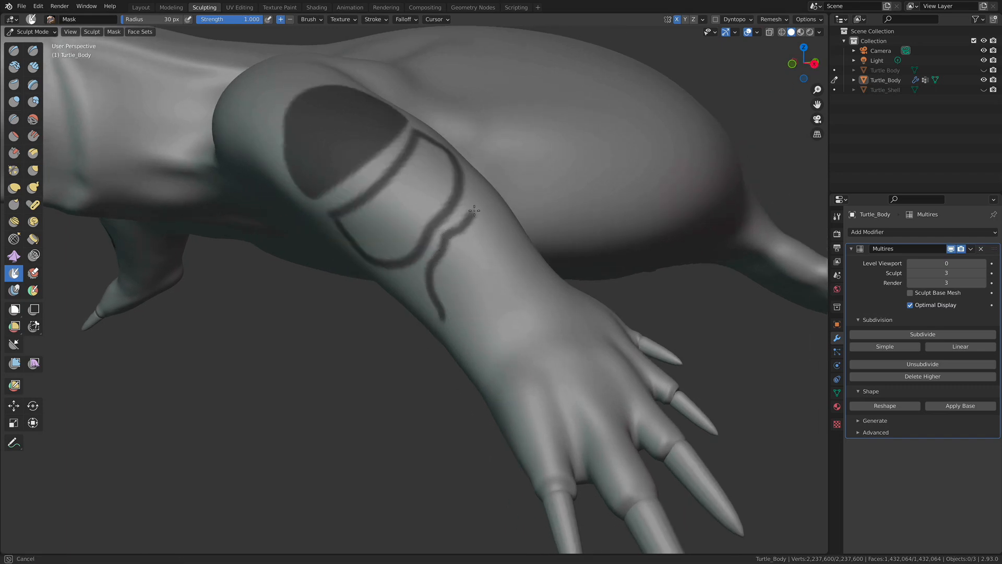
mouse_move(493, 269)
left_mouse_down()
mouse_move(450, 319)
mouse_move(446, 302)
left_mouse_up()
- Outline a fourth, elongated scale on the side of the forearm facing the body, beside the second and third scales
middle_click_drag(447, 303, 346, 241)
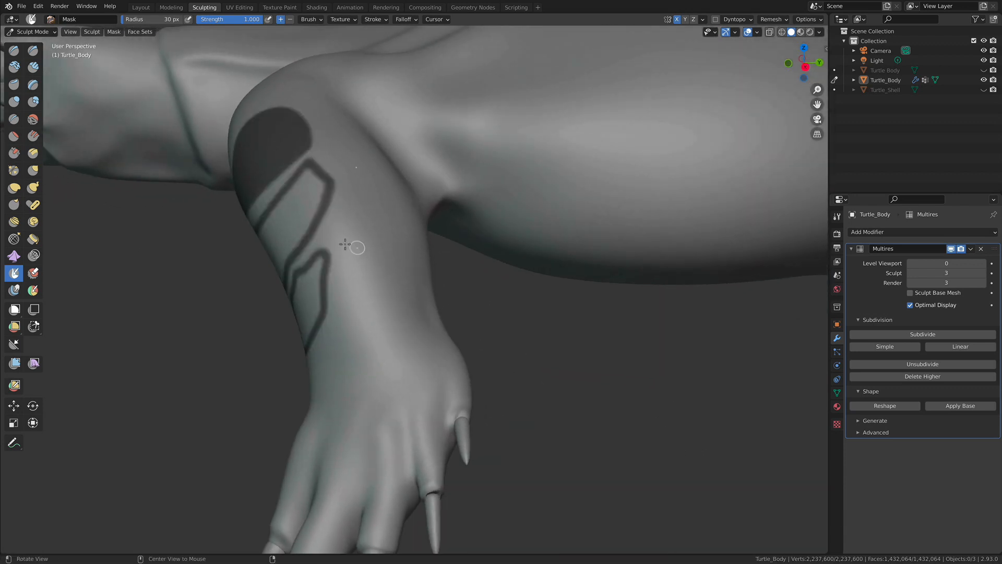
left_click_drag(332, 223, 332, 231)
mouse_move(344, 275)
left_mouse_down()
mouse_move(357, 301)
mouse_move(379, 285)
left_mouse_up()
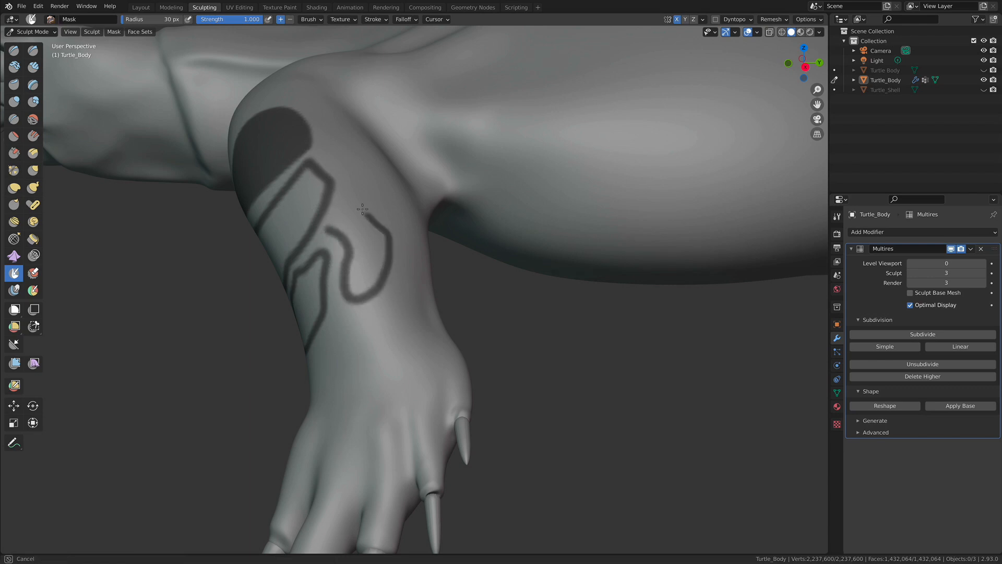
left_click_drag(331, 227, 327, 230)
left_click_drag(351, 252, 353, 265)
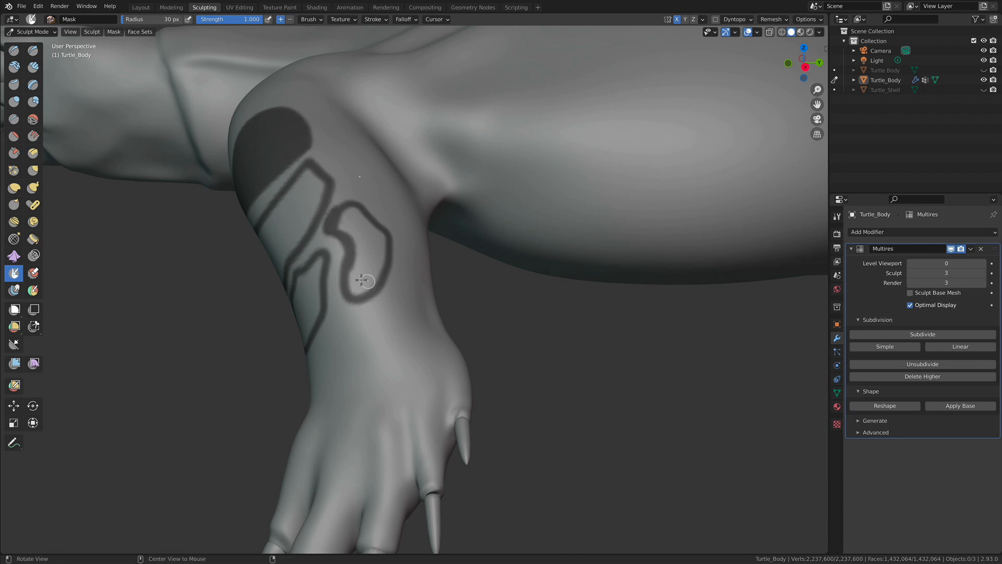
- Outline two small scales side by side near the wrist, below the forearm scales
middle_click_drag(364, 280, 437, 168)
middle_click_drag(426, 215, 391, 262)
mouse_move(364, 289)
left_mouse_down()
mouse_move(369, 274)
mouse_move(389, 275)
left_mouse_up()
middle_click_drag(390, 275, 495, 287)
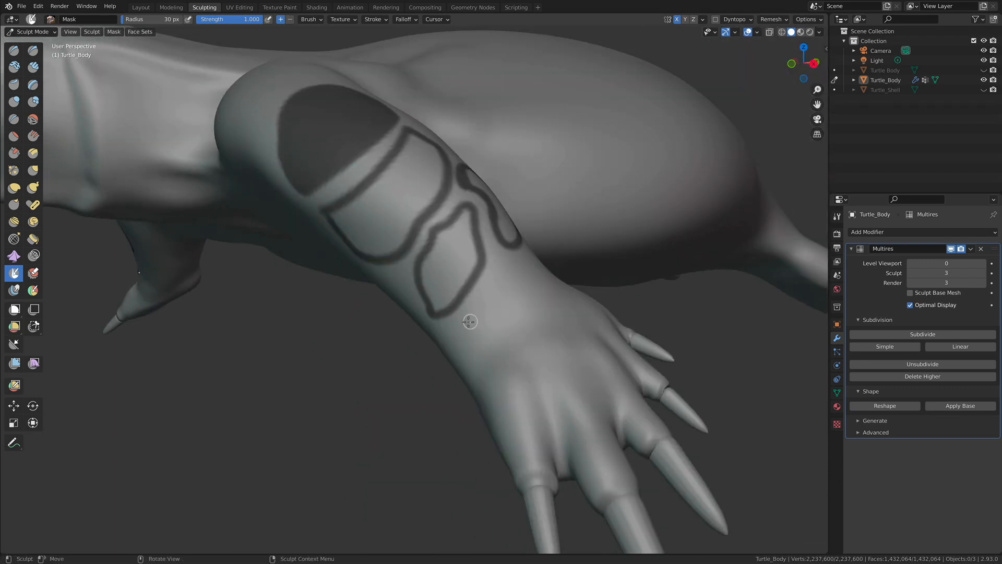
mouse_move(469, 308)
left_mouse_down()
mouse_move(479, 355)
mouse_move(520, 316)
mouse_move(467, 309)
left_mouse_up()
middle_click_drag(510, 282, 474, 291)
mouse_move(409, 317)
left_mouse_down()
mouse_move(427, 300)
mouse_move(478, 303)
mouse_move(428, 326)
mouse_move(454, 336)
mouse_move(480, 317)
mouse_move(476, 300)
left_mouse_up()
mouse_move(415, 309)
left_mouse_down()
mouse_move(407, 314)
mouse_move(430, 318)
left_mouse_up()
mouse_move(452, 311)
middle_mouse_down()
mouse_move(425, 310)
mouse_move(500, 307)
middle_mouse_up()
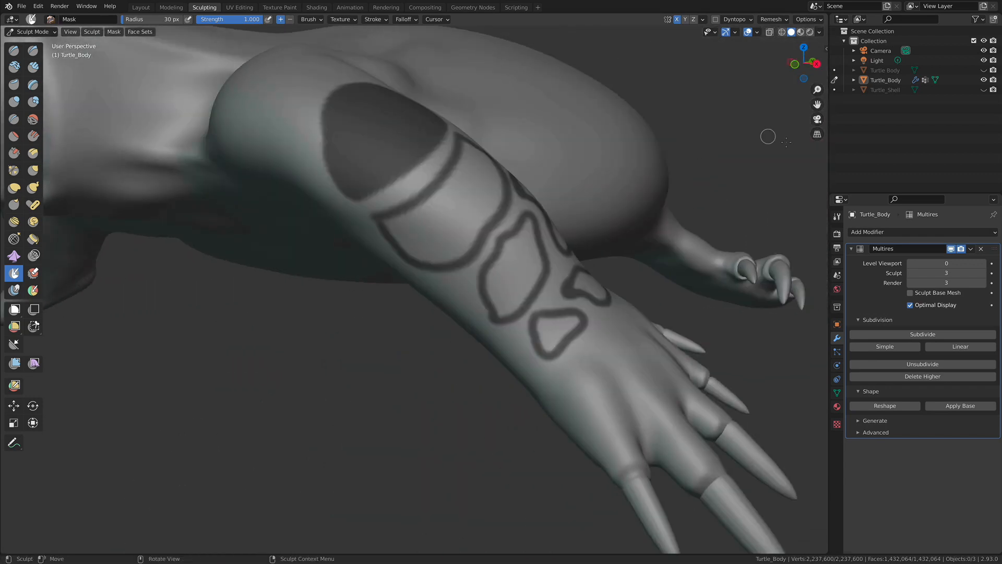
- Fill the second, wide scale below the top one with mask, painting its whole interior up to the outline
mouse_move(519, 258)
middle_mouse_down()
mouse_move(421, 293)
mouse_move(440, 130)
middle_mouse_up()
middle_click_drag(436, 216, 403, 232)
middle_click_drag(322, 261, 396, 214)
mouse_move(420, 197)
left_mouse_down()
mouse_move(458, 166)
mouse_move(449, 178)
left_mouse_up()
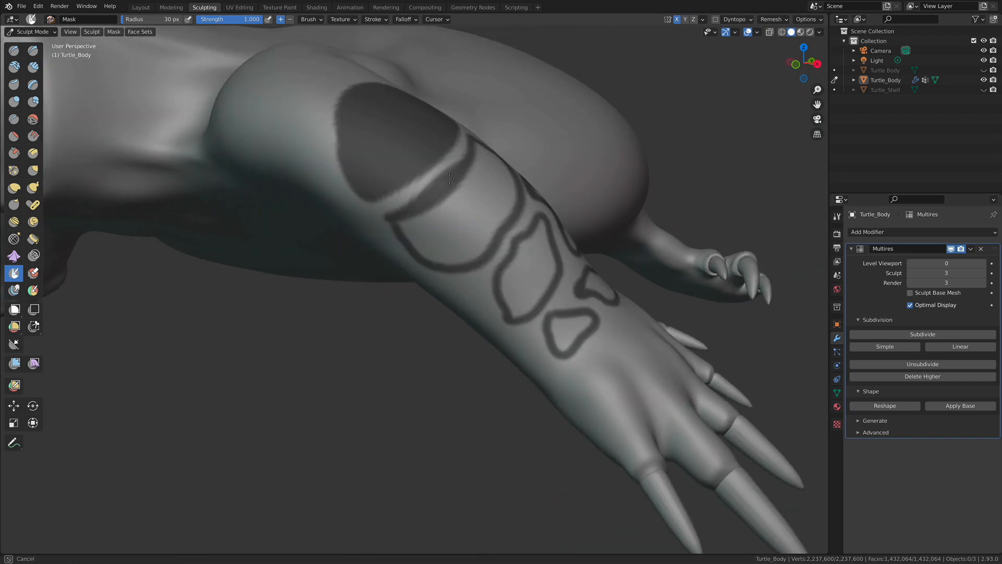
middle_click_drag(418, 221, 463, 188)
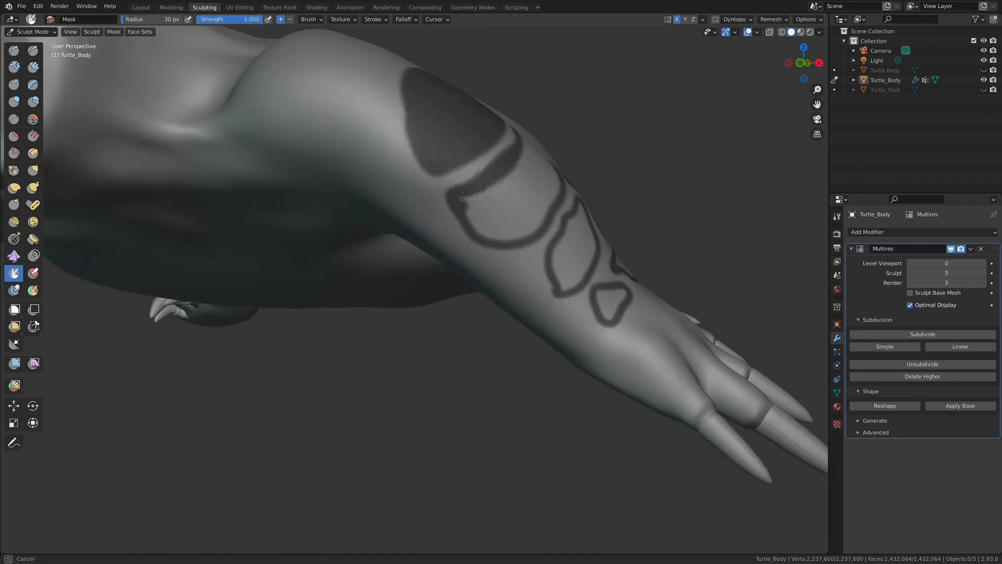
mouse_move(463, 196)
left_mouse_down()
mouse_move(488, 233)
mouse_move(501, 187)
mouse_move(493, 203)
mouse_move(524, 214)
mouse_move(502, 236)
left_mouse_up()
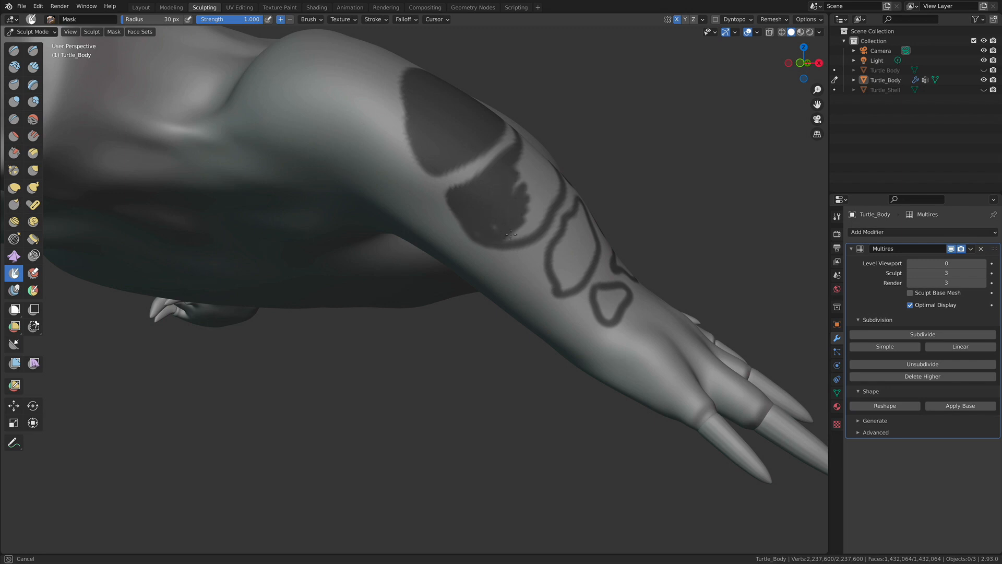
mouse_move(529, 226)
left_mouse_down()
mouse_move(548, 207)
mouse_move(534, 189)
left_mouse_up()
middle_click_drag(532, 191, 487, 221)
left_click_drag(405, 275, 432, 197)
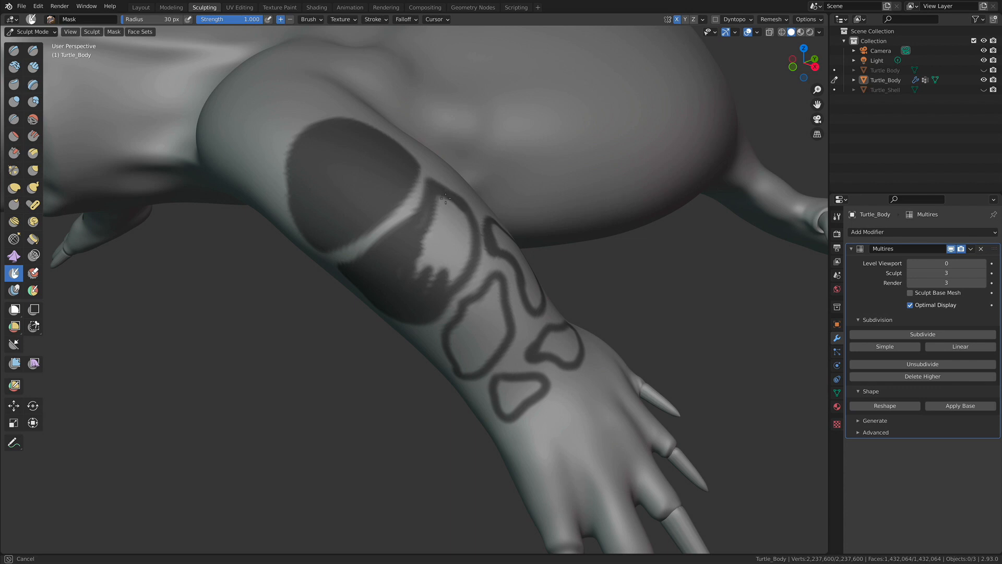
mouse_move(446, 195)
left_mouse_down()
mouse_move(463, 233)
mouse_move(465, 208)
left_mouse_up()
mouse_move(464, 258)
left_mouse_down()
mouse_move(457, 230)
mouse_move(415, 249)
left_mouse_up()
mouse_move(431, 208)
left_mouse_down()
mouse_move(447, 240)
mouse_move(442, 212)
left_mouse_up()
mouse_move(435, 283)
left_mouse_down()
mouse_move(438, 261)
mouse_move(400, 269)
mouse_move(432, 257)
left_mouse_up()
- Fill the third scale on the forearm, just below the second one, completely with mask
left_click_drag(159, 288, 212, 274, "alt")
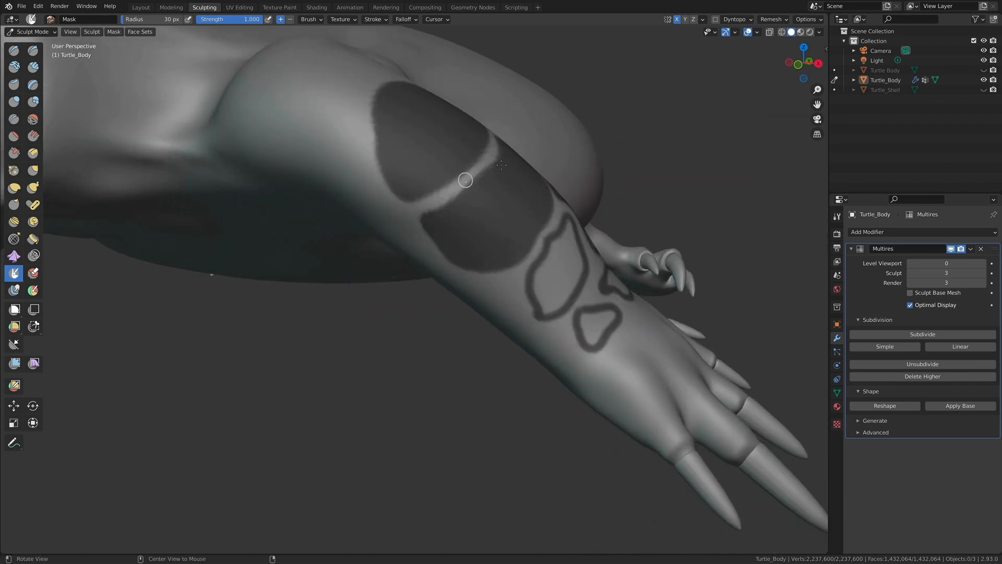
mouse_move(491, 227)
left_mouse_down()
mouse_move(481, 259)
mouse_move(492, 259)
left_mouse_up()
left_click_drag(463, 238, 474, 223)
mouse_move(487, 205)
left_mouse_down("alt")
mouse_move(407, 238)
mouse_move(460, 225)
mouse_move(494, 195)
mouse_move(461, 214)
mouse_move(498, 251)
mouse_move(499, 228)
mouse_move(478, 244)
left_mouse_up("alt")
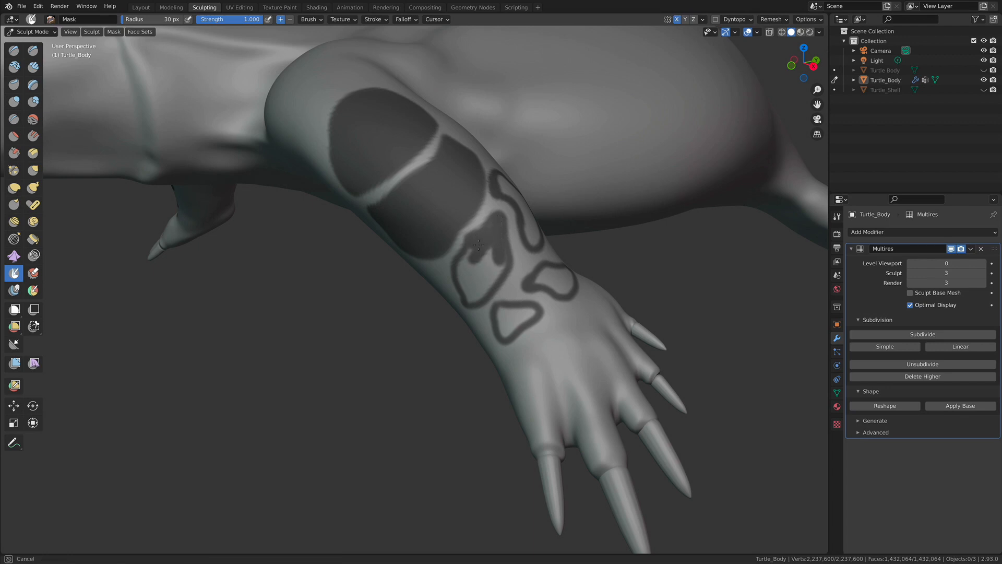
mouse_move(486, 293)
left_mouse_down()
mouse_move(500, 265)
mouse_move(488, 267)
mouse_move(484, 254)
left_mouse_up()
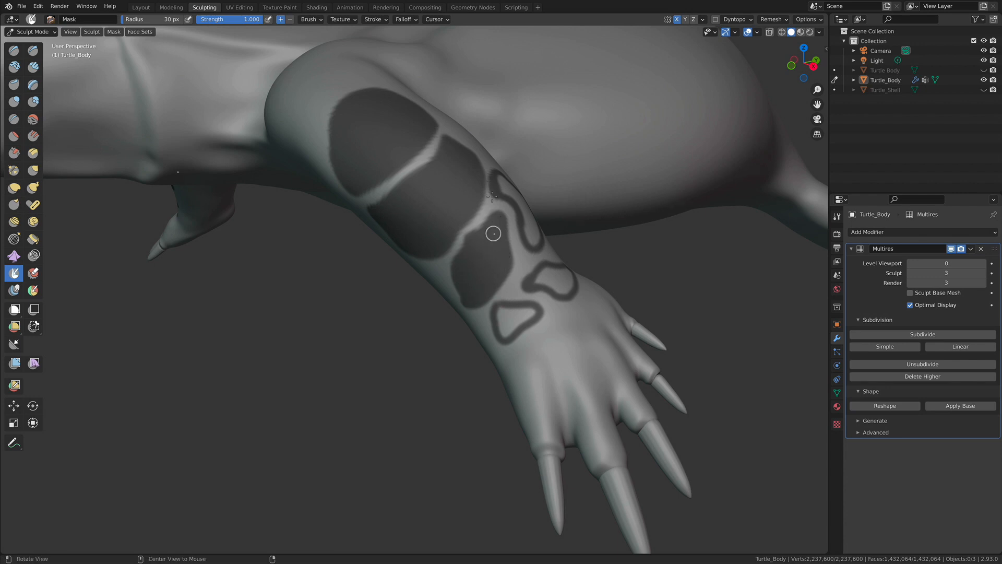
- Fill the elongated fourth scale on the body-facing side of the forearm with mask
middle_click_drag(512, 212, 311, 226)
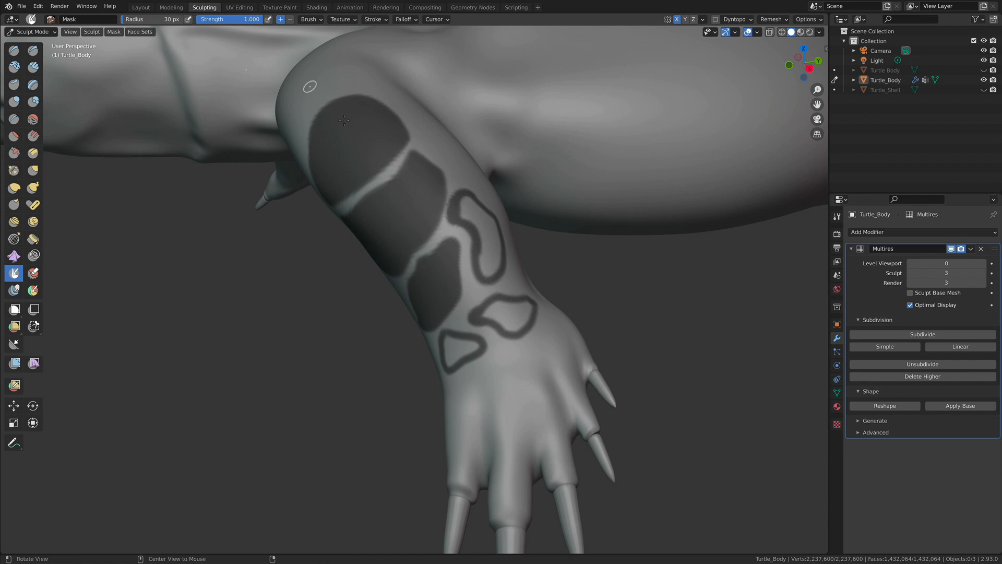
mouse_move(454, 208)
middle_mouse_down()
mouse_move(416, 230)
mouse_move(468, 252)
mouse_move(425, 287)
middle_mouse_up()
mouse_move(425, 287)
left_mouse_down()
mouse_move(438, 264)
mouse_move(429, 273)
mouse_move(467, 282)
mouse_move(443, 256)
mouse_move(439, 302)
mouse_move(462, 287)
mouse_move(475, 311)
mouse_move(463, 348)
mouse_move(481, 300)
left_mouse_up()
mouse_move(458, 369)
left_mouse_down()
mouse_move(436, 378)
mouse_move(436, 300)
mouse_move(463, 313)
mouse_move(458, 355)
mouse_move(448, 332)
mouse_move(428, 354)
mouse_move(459, 366)
left_mouse_up()
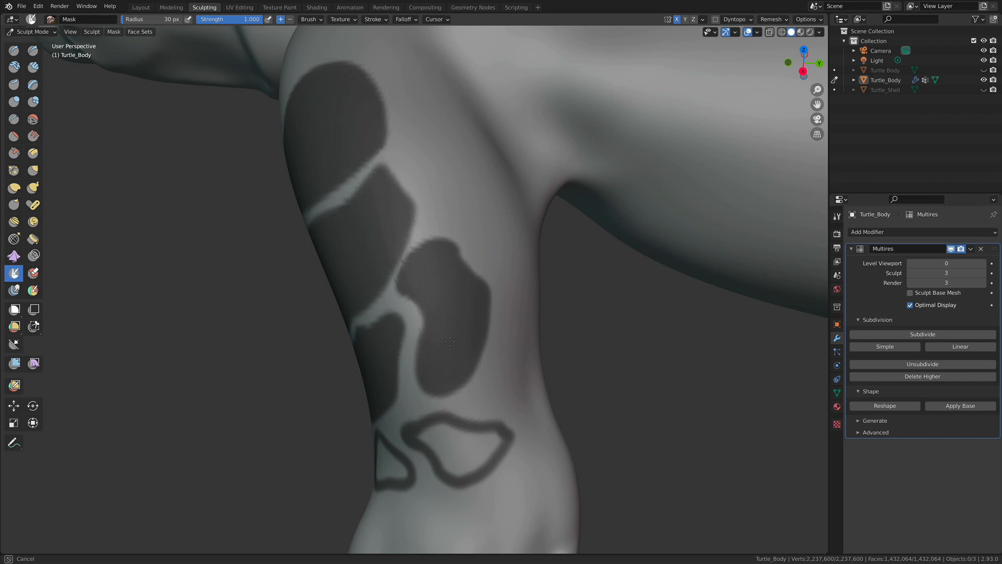
- Fill the two small outlined scales near the wrist with mask
middle_click_drag(458, 363, 496, 253)
mouse_move(496, 253)
left_mouse_down()
mouse_move(515, 230)
mouse_move(508, 243)
mouse_move(507, 224)
mouse_move(546, 221)
left_mouse_up()
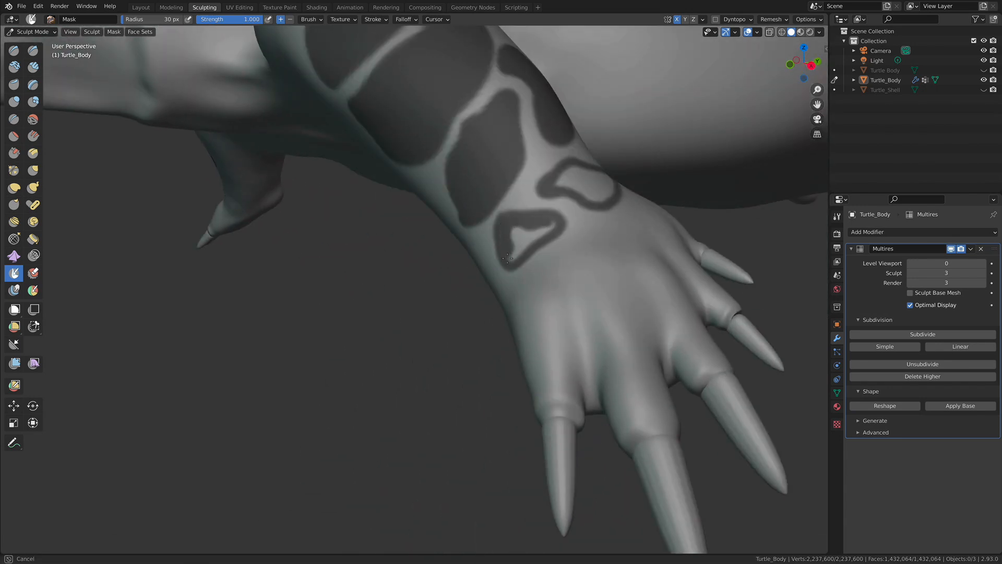
left_click_drag(528, 238, 554, 221)
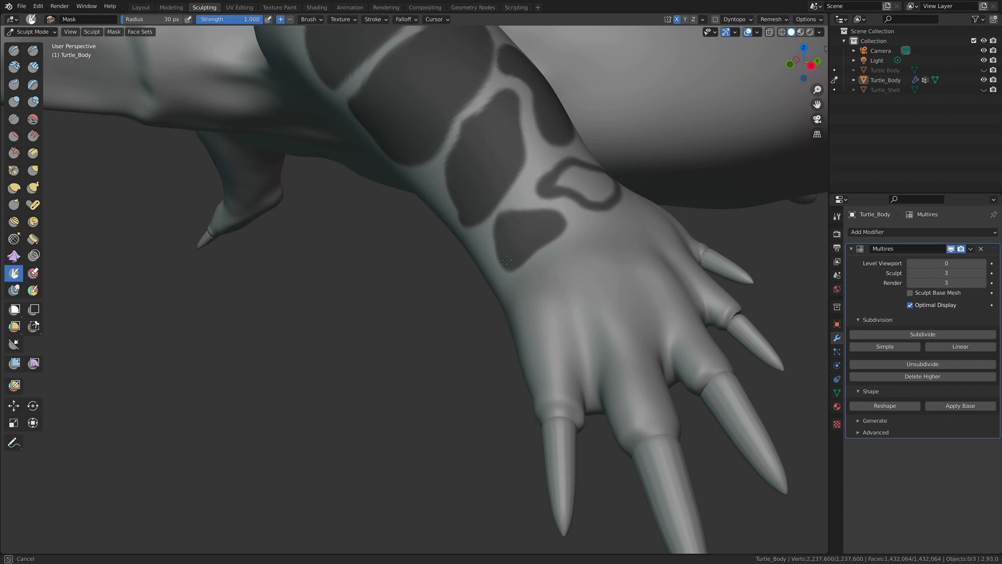
mouse_move(521, 218)
left_mouse_down()
mouse_move(549, 217)
mouse_move(524, 223)
mouse_move(549, 202)
mouse_move(574, 232)
mouse_move(584, 222)
mouse_move(564, 219)
left_mouse_up()
middle_click_drag(564, 218, 540, 228)
mouse_move(498, 254)
left_mouse_down()
mouse_move(527, 239)
mouse_move(523, 261)
mouse_move(506, 244)
left_mouse_up()
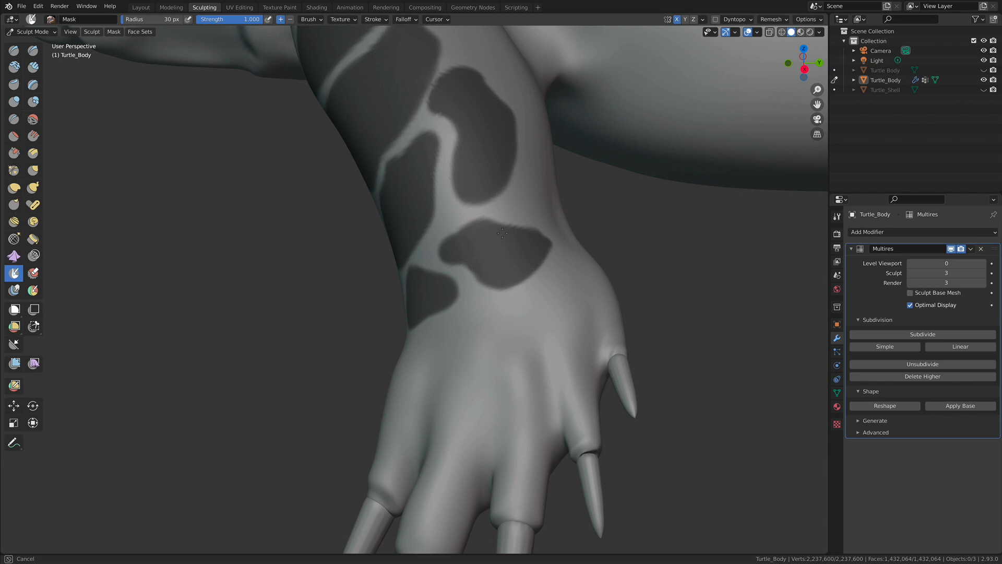
- Invert the mask so that only the leg scales are left unmasked
scroll(554, 220, "down", 5)
middle_click_drag(558, 223, 472, 230)
scroll(478, 235, "up", 3)
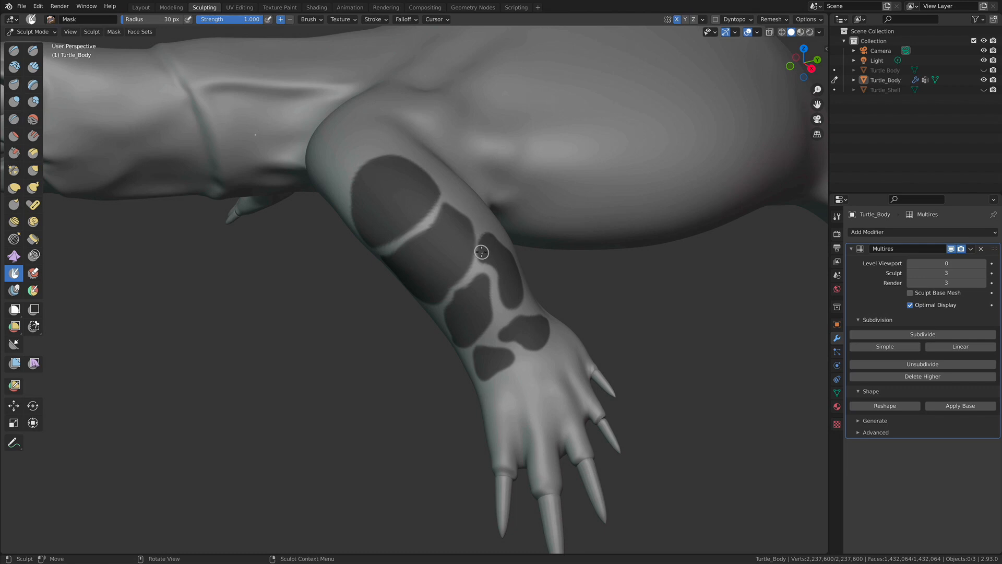
middle_click_drag(447, 259, 393, 185)
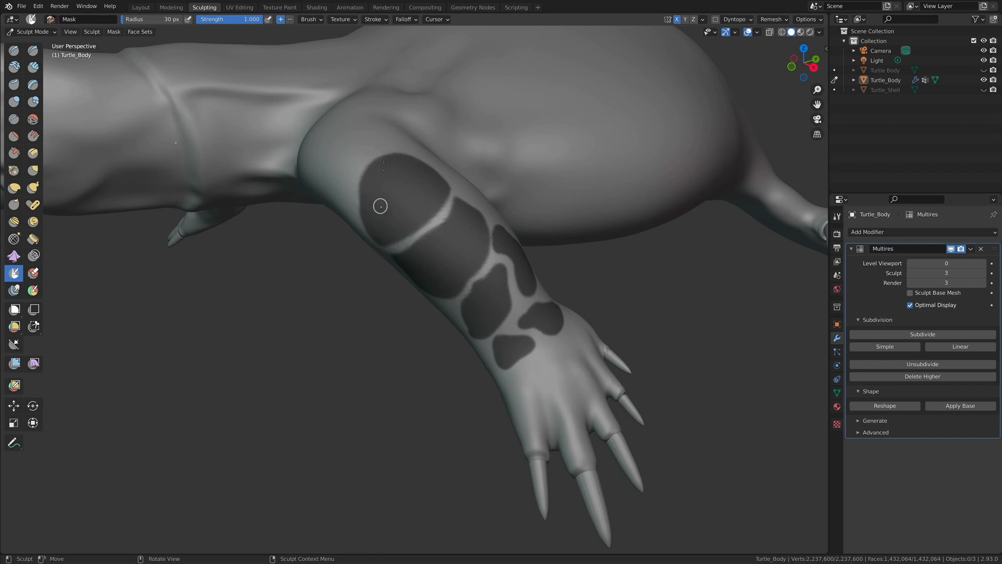
mouse_move(531, 249)
middle_mouse_down()
mouse_move(442, 254)
mouse_move(559, 252)
middle_mouse_up()
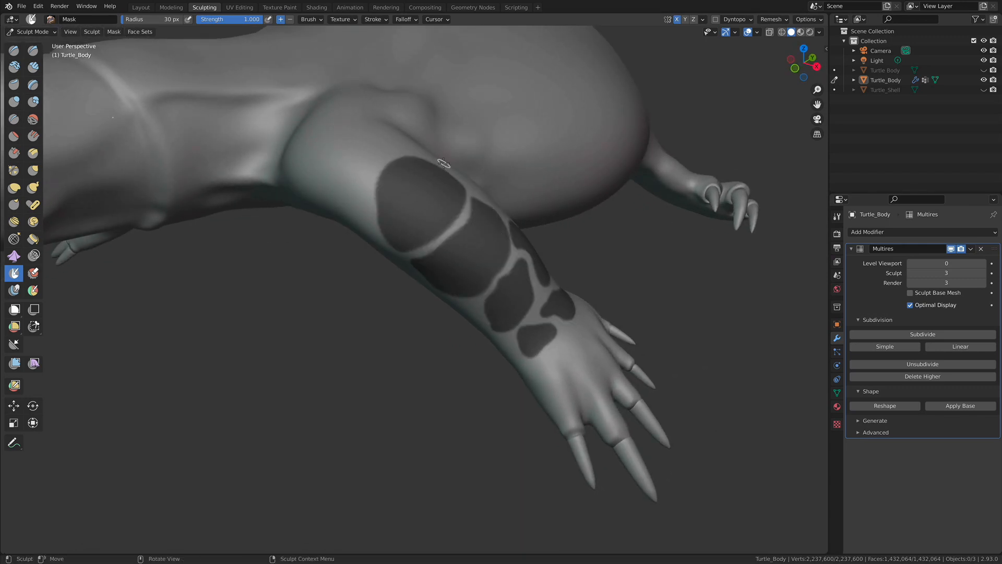
mouse_move(502, 247)
left_mouse_down("alt+shift")
mouse_move(538, 240)
mouse_move(517, 245)
left_mouse_up("alt+shift")
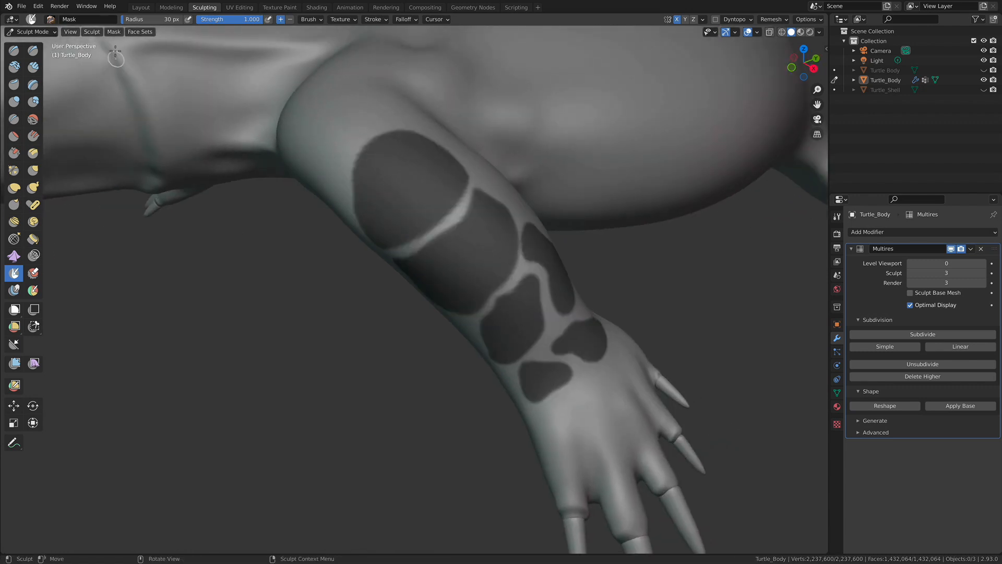
left_click(113, 32)
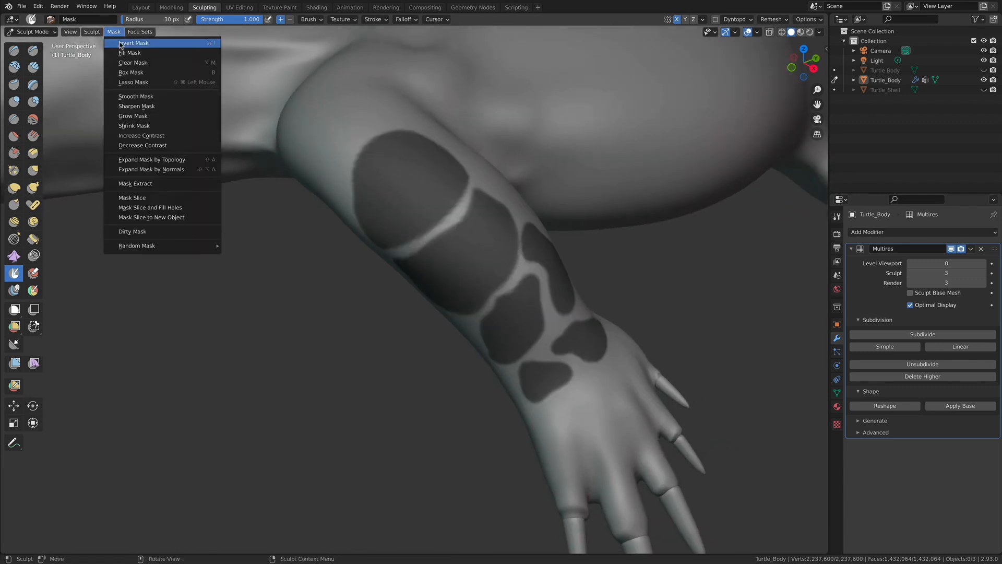
left_click(123, 44)
- Widen the masked gap between the second scale and the elongated fourth scale with the Mask brush
mouse_move(503, 351)
middle_mouse_down()
mouse_move(477, 346)
mouse_move(507, 346)
middle_mouse_up()
middle_click_drag(586, 362, 522, 360)
scroll(582, 361, "down", 4)
mouse_move(488, 280)
middle_mouse_down()
mouse_move(482, 274)
mouse_move(500, 276)
middle_mouse_up()
scroll(465, 311, "up", 3)
middle_click_drag(465, 311, 455, 261, "shift")
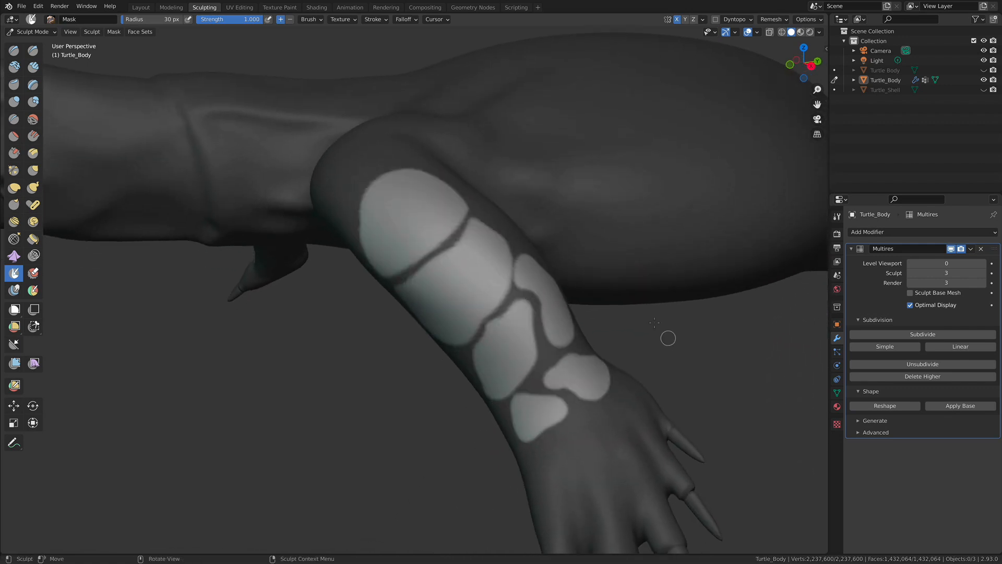
middle_click_drag(514, 291, 449, 291)
scroll(447, 291, "up", 3)
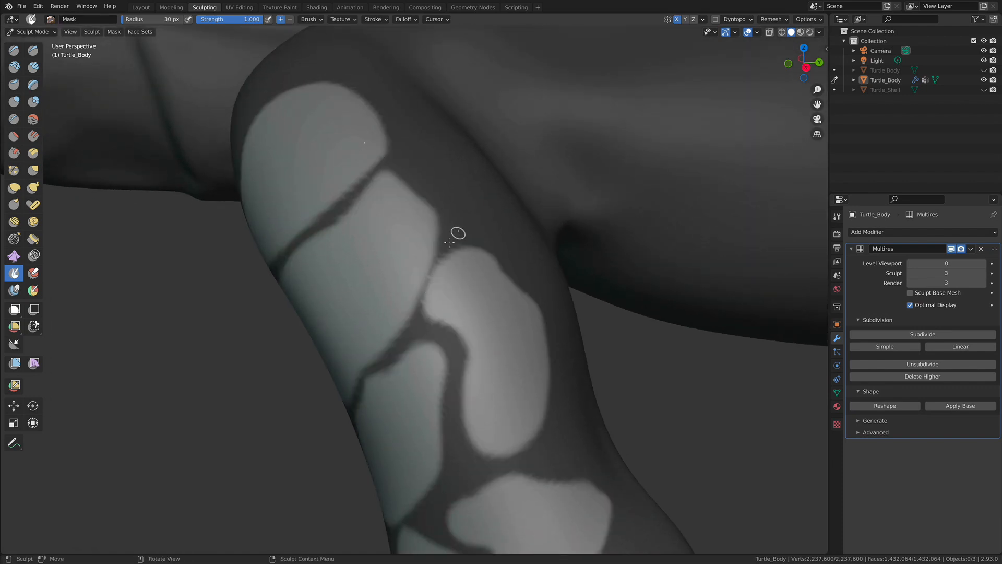
left_click_drag(451, 223, 451, 222)
left_click_drag(437, 267, 421, 311)
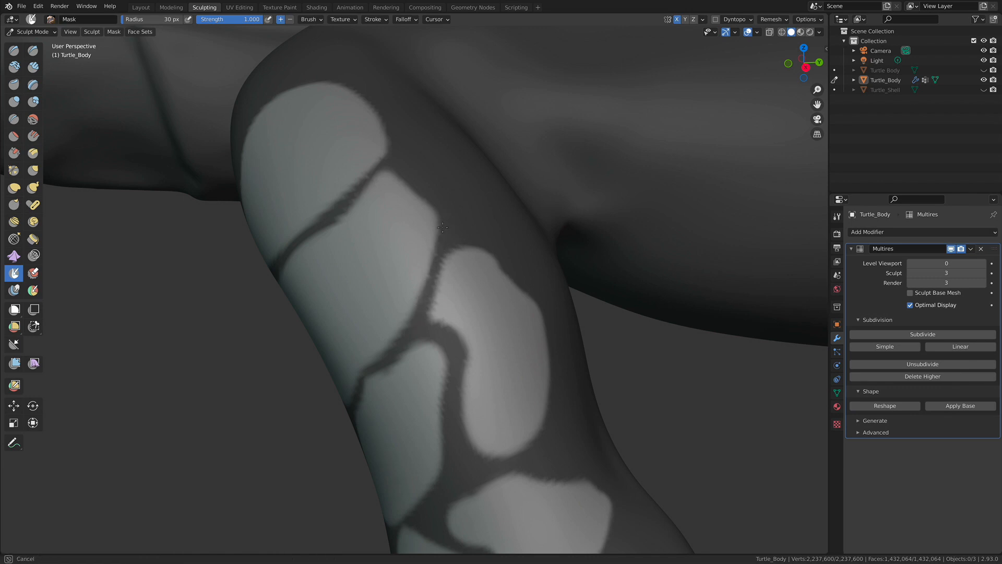
mouse_move(436, 265)
left_mouse_down()
mouse_move(432, 298)
mouse_move(436, 245)
left_mouse_up()
- Thicken the masked gap between the second and third forearm scales with the Mask brush
mouse_move(505, 257)
left_mouse_down("alt")
mouse_move(481, 252)
mouse_move(409, 292)
mouse_move(508, 255)
left_mouse_up("alt")
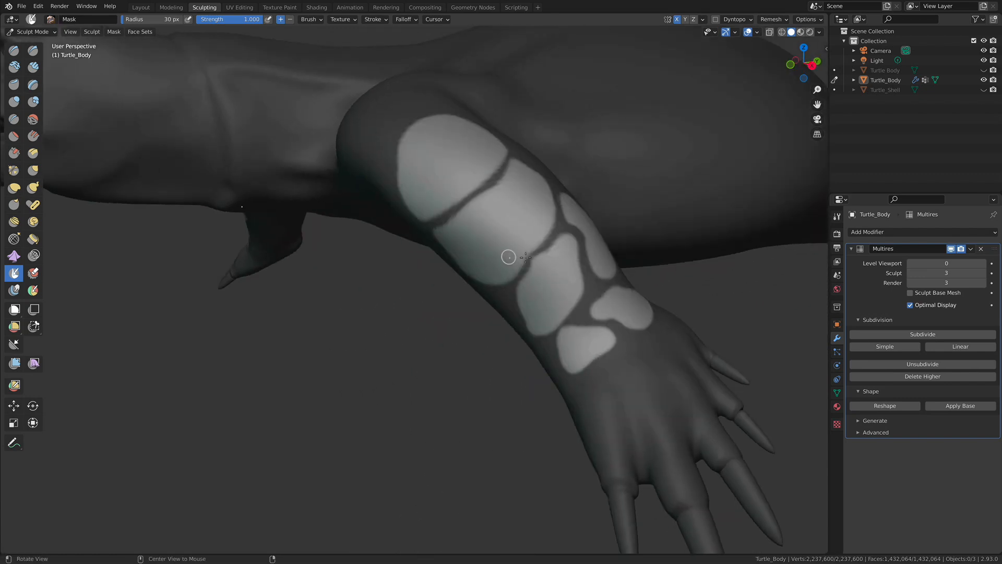
middle_click_drag(564, 241, 600, 313)
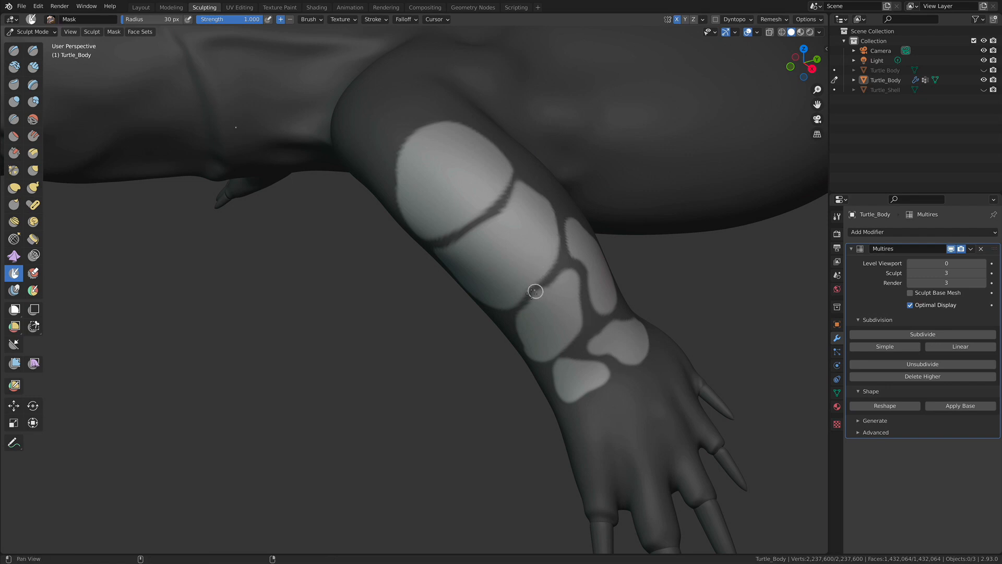
scroll(620, 277, "up", 5)
middle_click_drag(586, 264, 551, 267, "shift")
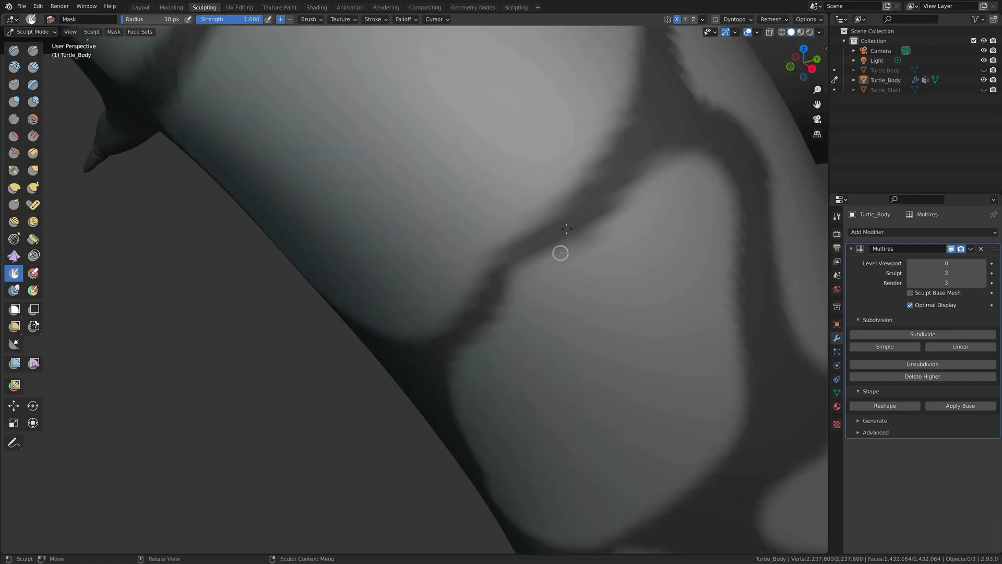
left_click_drag(593, 187, 584, 213)
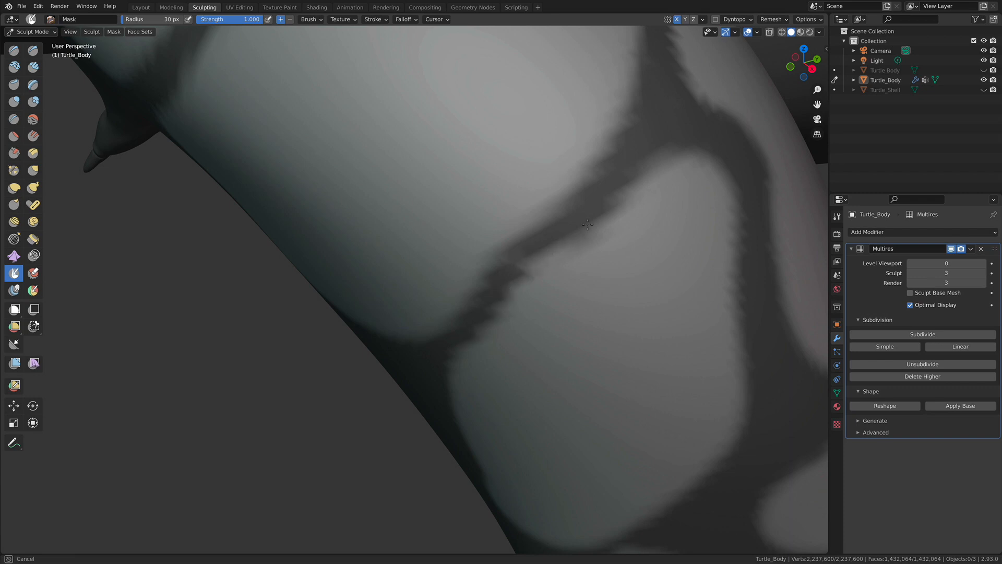
left_click_drag(518, 282, 562, 236)
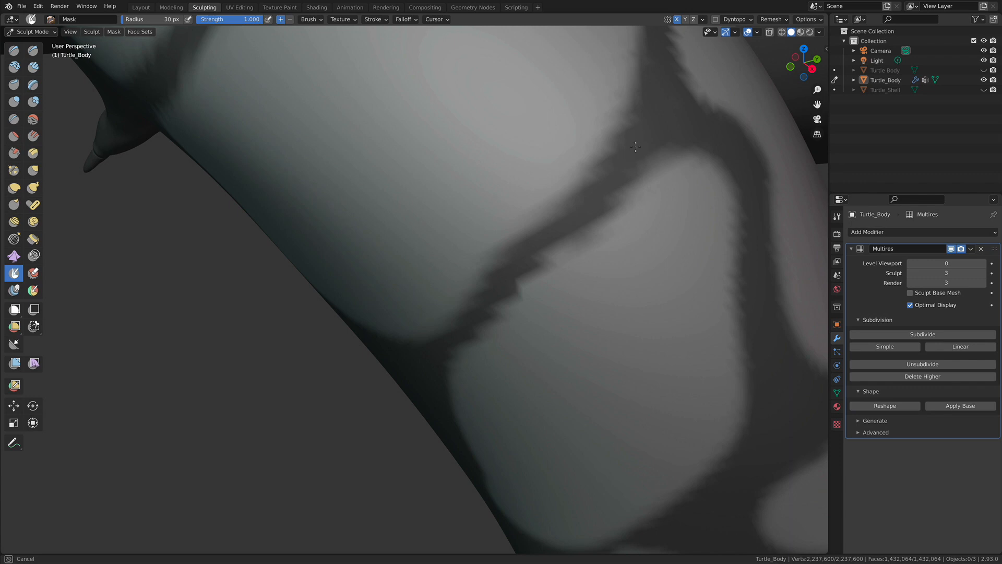
mouse_move(556, 245)
left_mouse_down("ctrl+alt")
mouse_move(574, 501)
mouse_move(498, 281)
left_mouse_up("ctrl+alt")
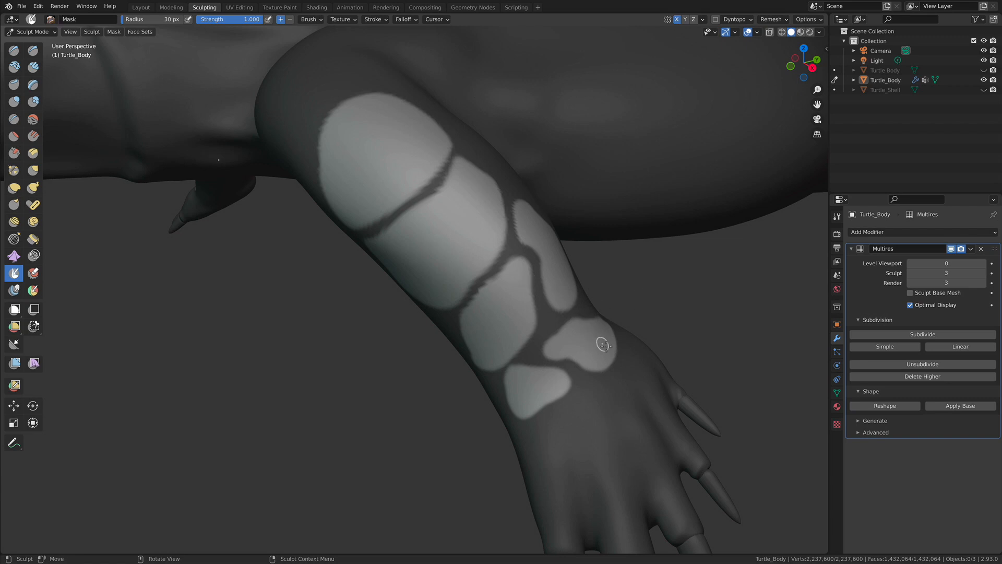
- Try raising the unmasked leg scales by hand with the Draw brush at a 192 px radius
key("x")
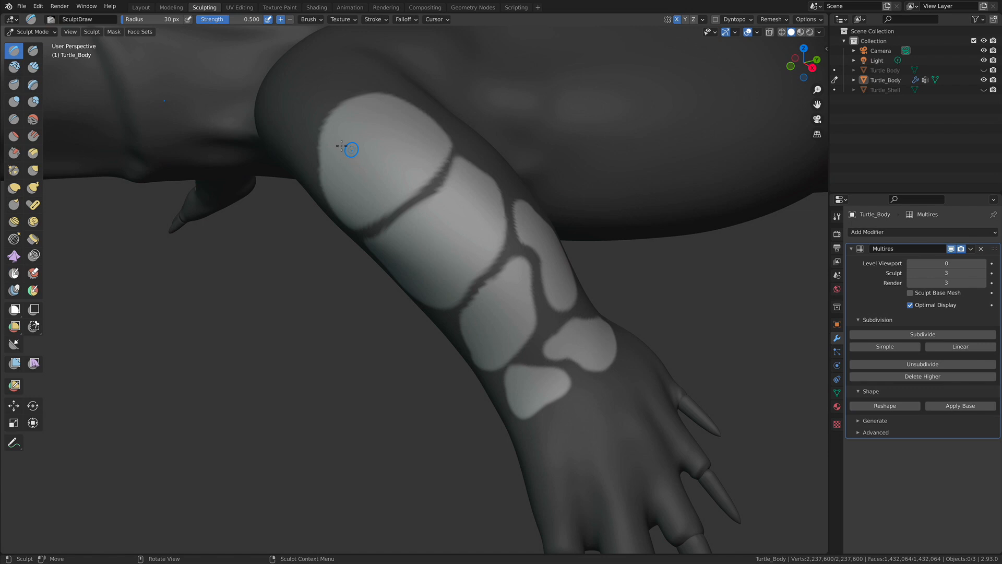
key("f")
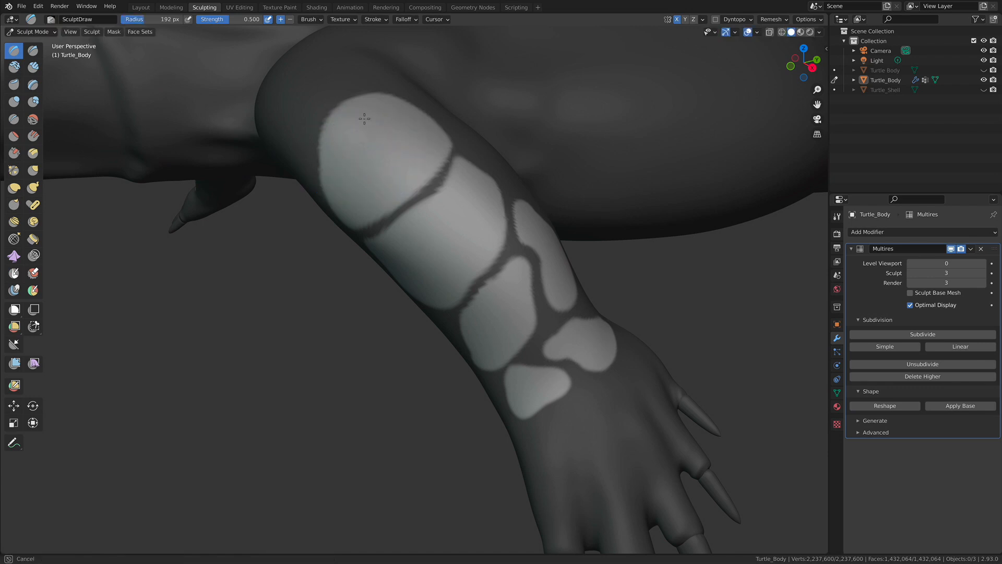
left_click(434, 141)
middle_click_drag(369, 179, 448, 190)
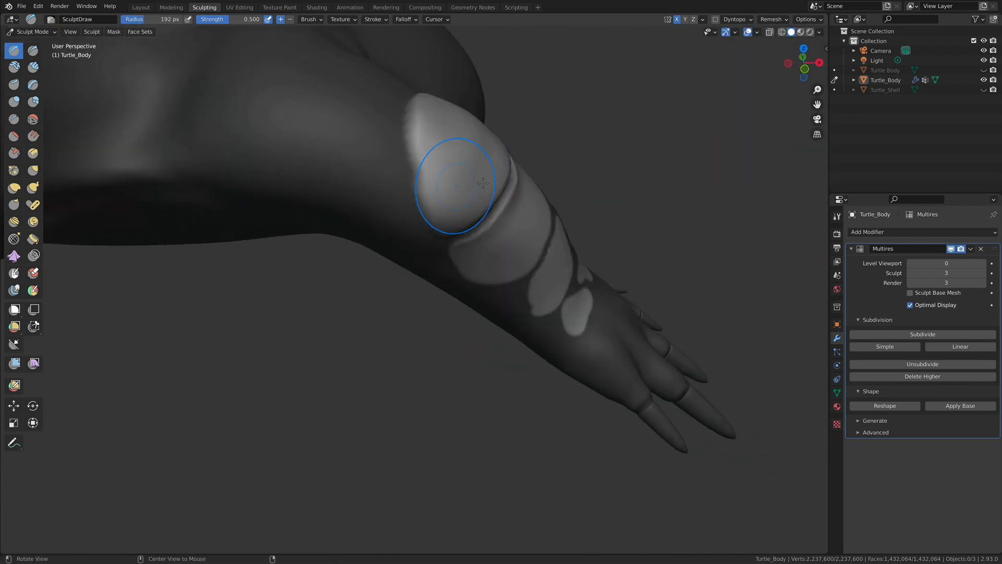
middle_click_drag(648, 364, 406, 172)
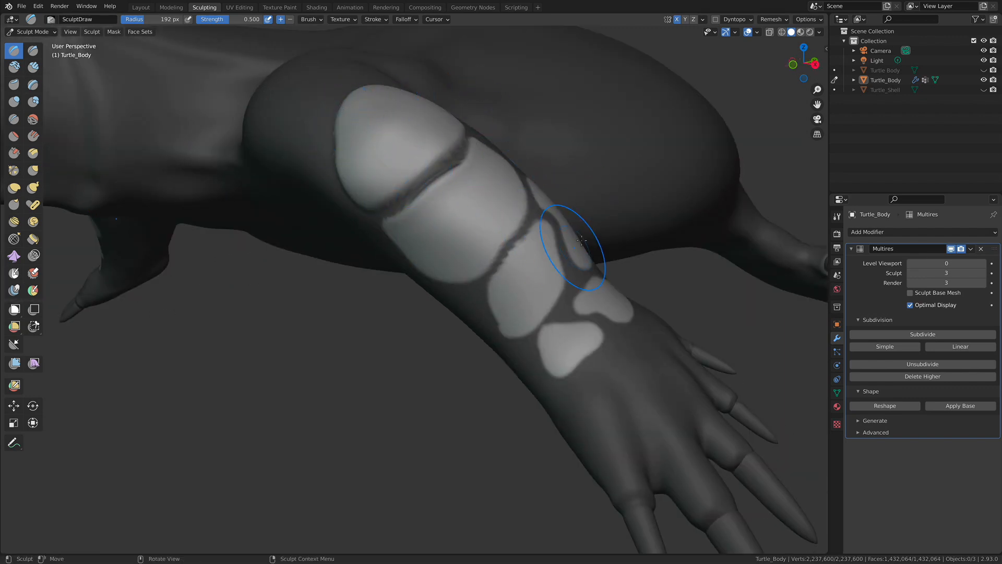
middle_click_drag(608, 241, 471, 249)
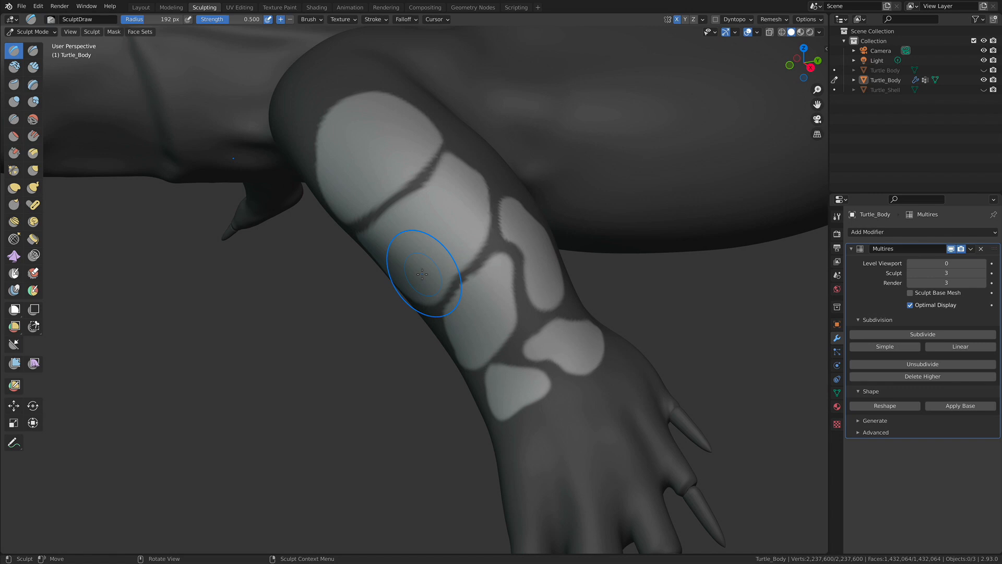
- Switch to the Mesh Filter tool and frame the unmasked scales on the front leg
left_click(15, 364)
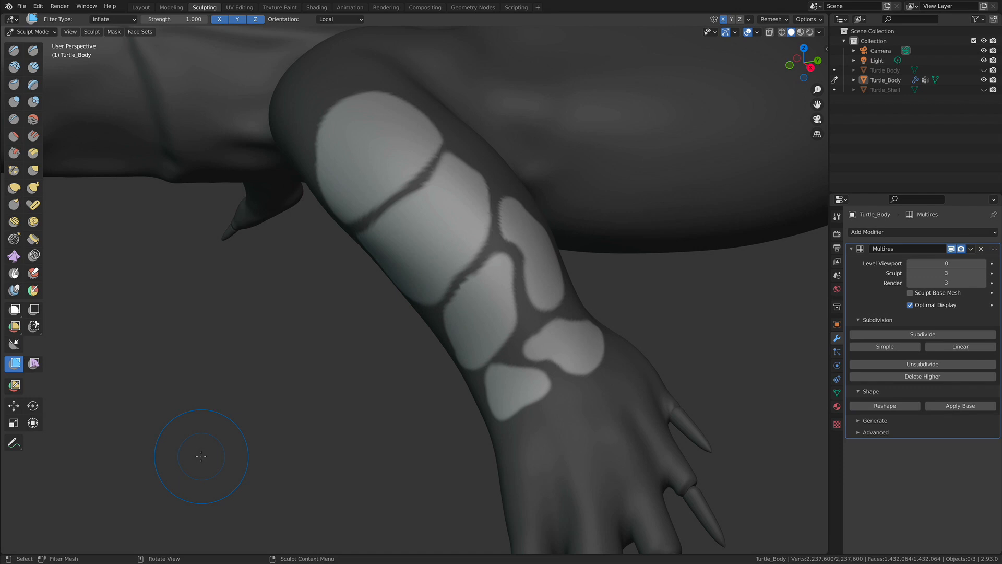
mouse_move(323, 291)
left_mouse_down("alt+shift")
mouse_move(352, 340)
mouse_move(330, 345)
left_mouse_up("alt+shift")
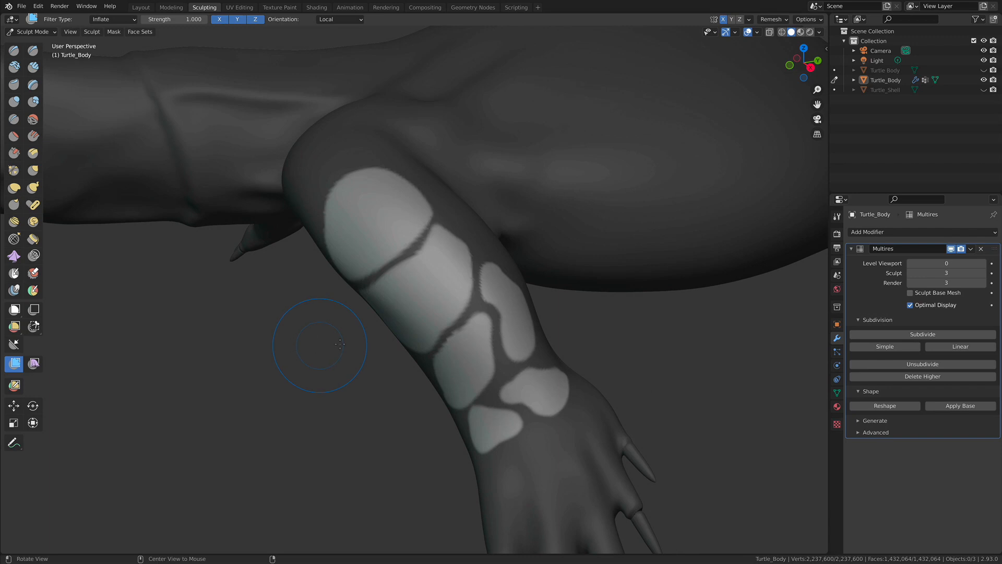
scroll(329, 345, "down", 8)
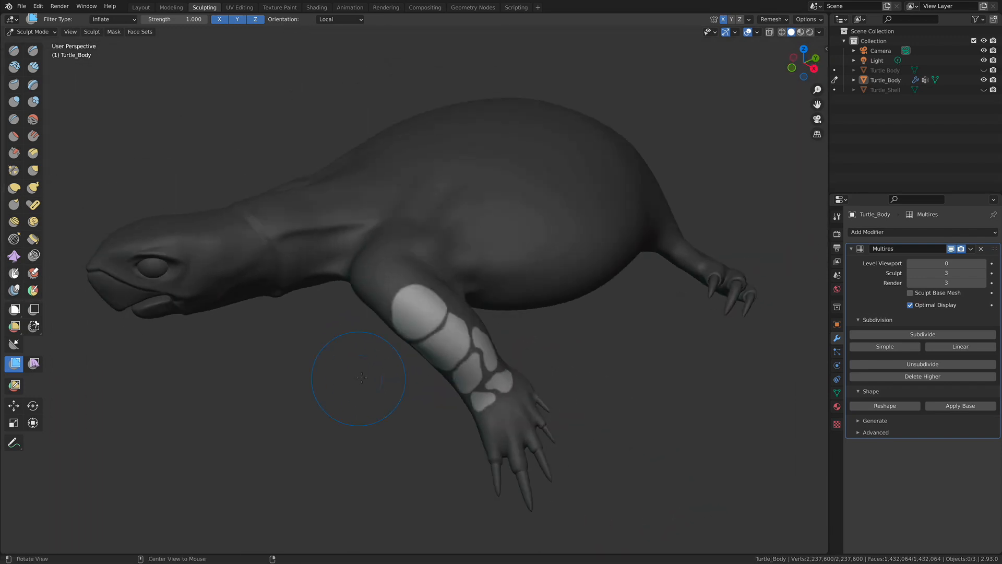
left_click_drag(431, 370, 413, 350, "alt")
left_click_drag(389, 383, 430, 360, "ctrl+alt")
left_click_drag(298, 413, 340, 413, "alt")
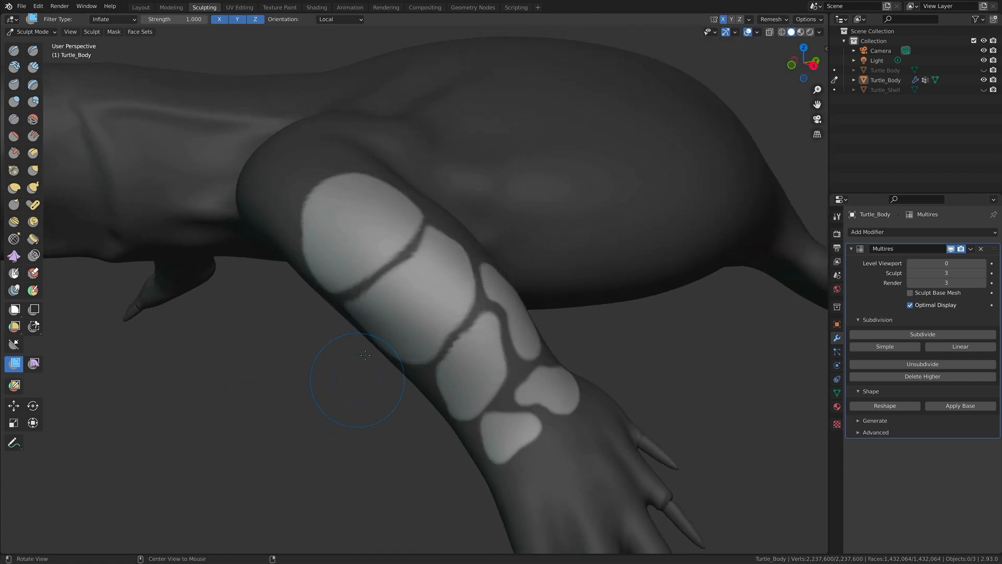
- Try inflating the unmasked front-leg scales with the Mesh Filter set to Inflate at strength 1.000, and undo the result
left_click(109, 21)
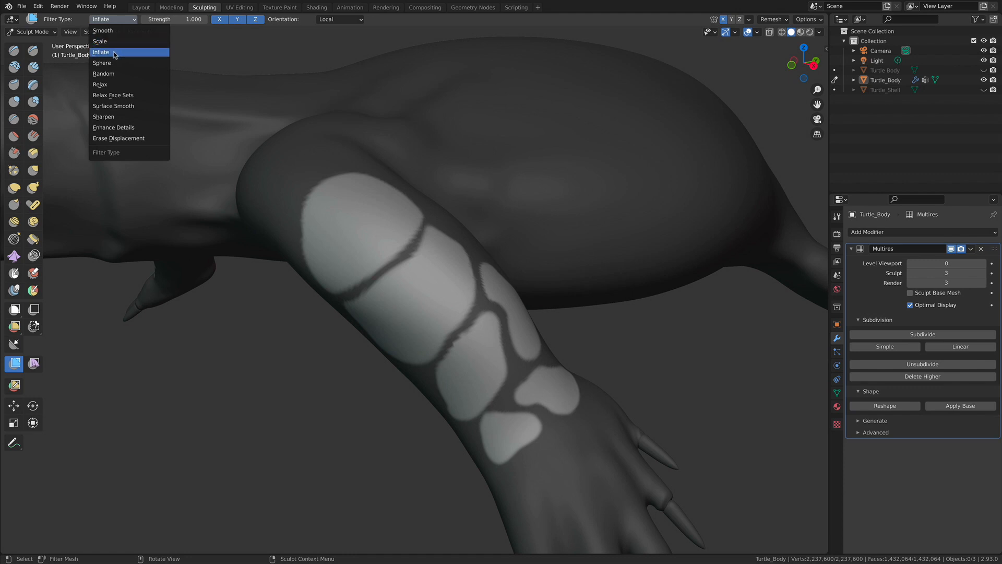
middle_click_drag(292, 387, 251, 416)
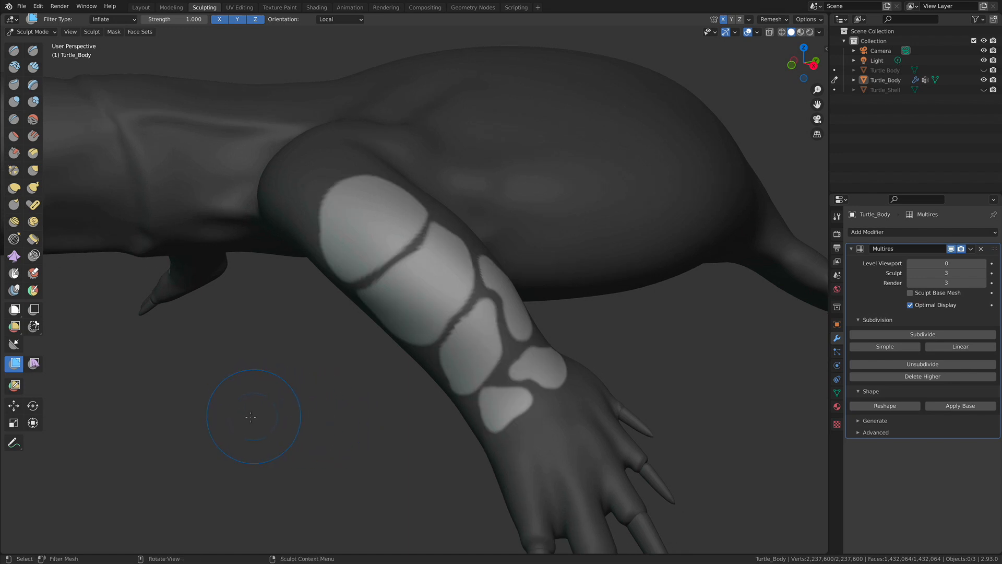
mouse_move(248, 416)
left_mouse_down()
mouse_move(261, 418)
mouse_move(249, 421)
left_mouse_up()
mouse_move(254, 418)
middle_mouse_down()
mouse_move(245, 417)
mouse_move(254, 415)
middle_mouse_up()
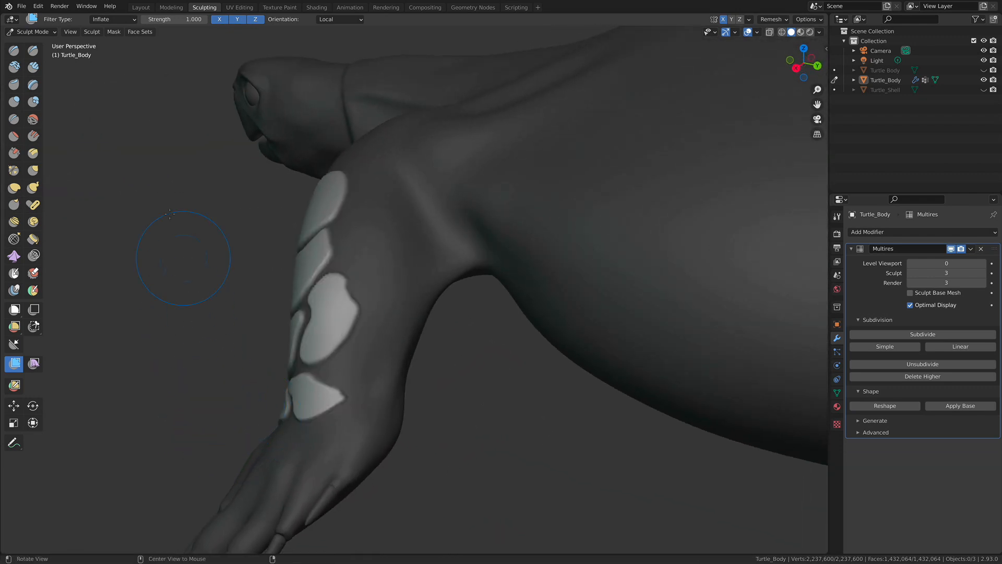
key("ctrl+z")
- Set the Mesh Filter strength to 0.240 and inflate the unmasked scales on the front leg, checking them from several sides
left_click_drag(166, 20, 147, 20)
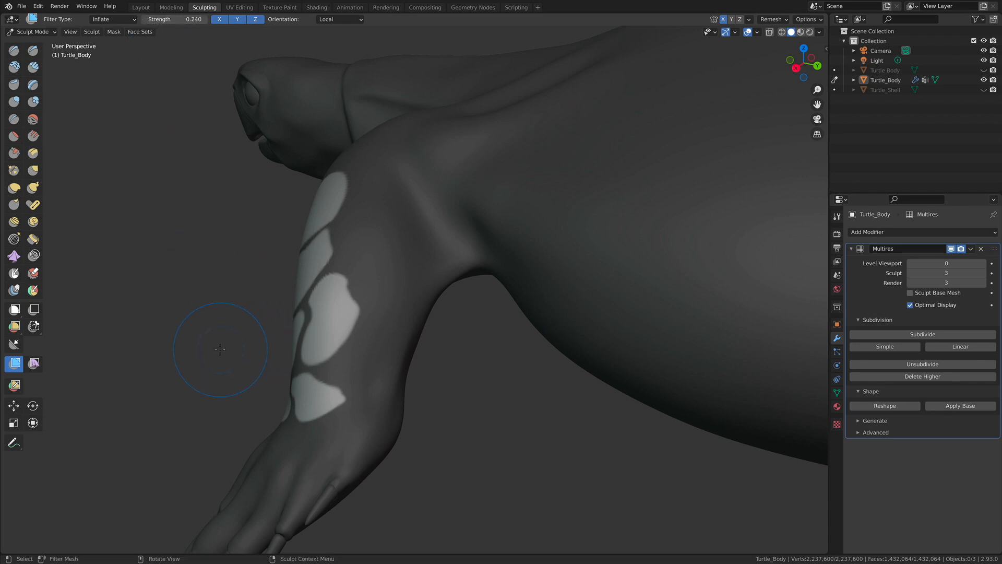
mouse_move(225, 346)
left_mouse_down()
mouse_move(235, 337)
mouse_move(222, 345)
left_mouse_up()
middle_click_drag(222, 343, 280, 384)
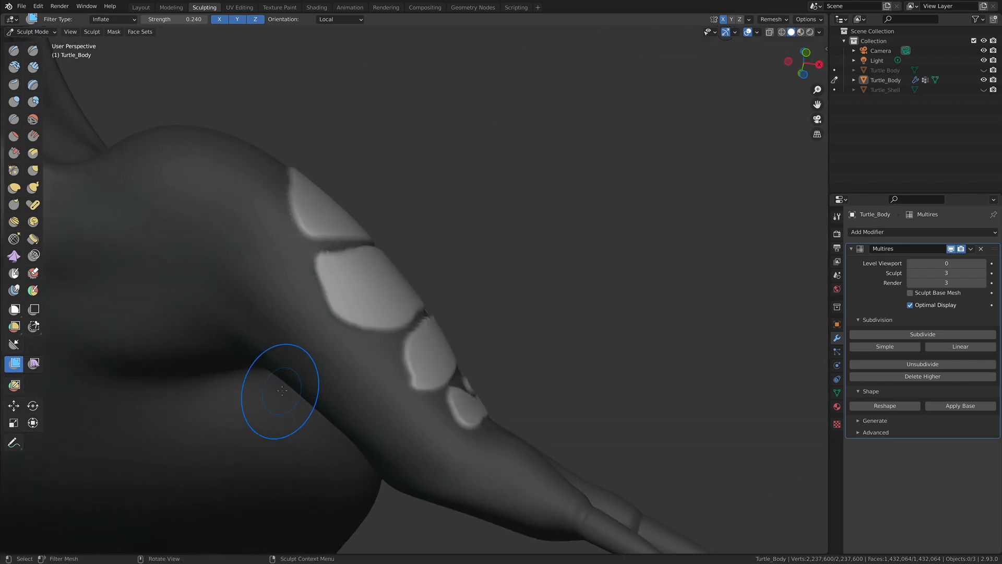
middle_click_drag(475, 260, 355, 307)
middle_click_drag(355, 307, 401, 309, "ctrl")
middle_click_drag(396, 381, 395, 348, "ctrl")
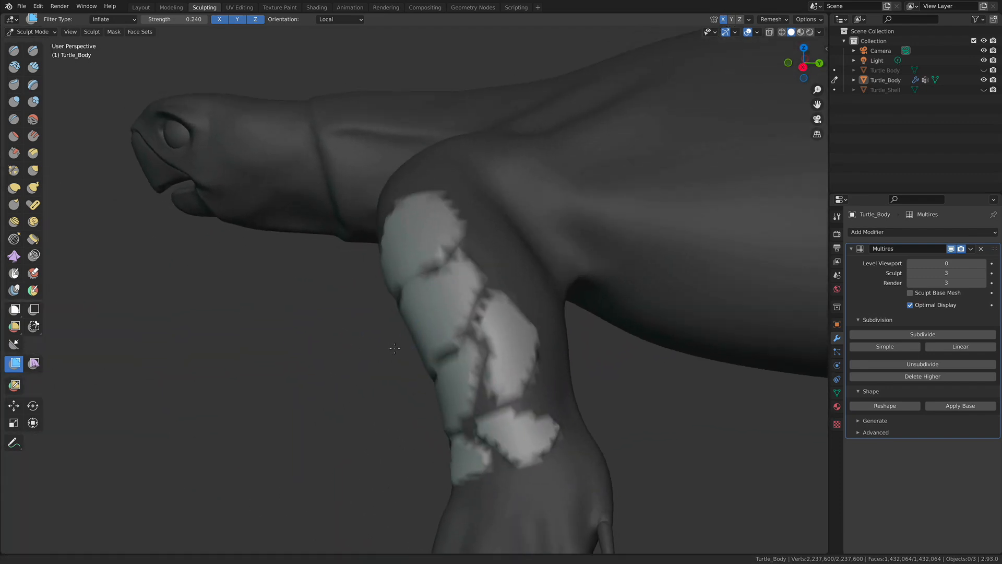
left_click_drag(394, 348, 361, 358, "alt")
left_click_drag(427, 308, 330, 305, "alt+shift")
mouse_move(426, 389)
left_mouse_down("alt")
mouse_move(552, 348)
mouse_move(593, 325)
mouse_move(605, 304)
mouse_move(564, 313)
mouse_move(361, 244)
left_mouse_up("alt")
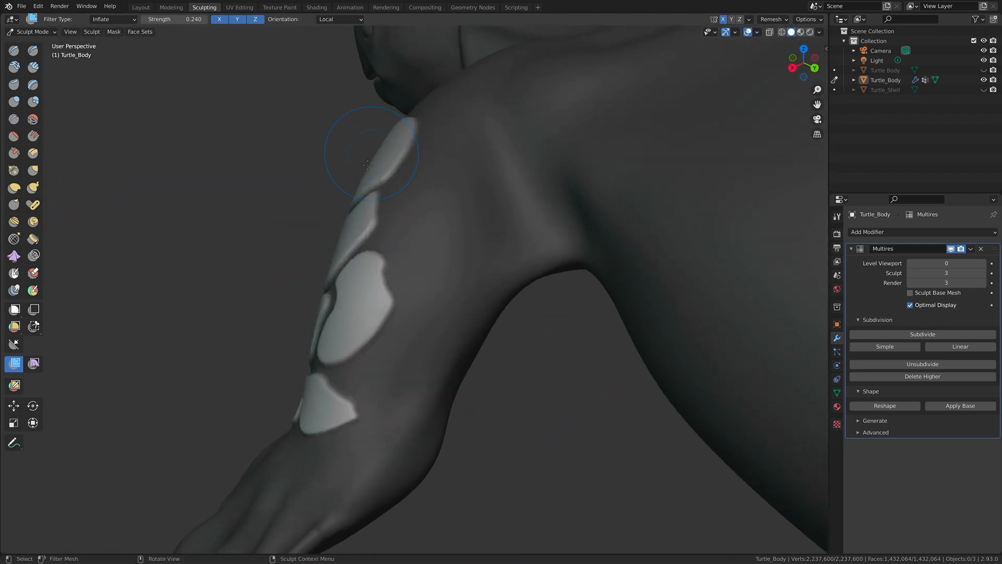
left_click_drag(277, 326, 441, 369, "alt")
- Clear the mask from the turtle's body and inspect the raised scales on the front leg
left_click(95, 32)
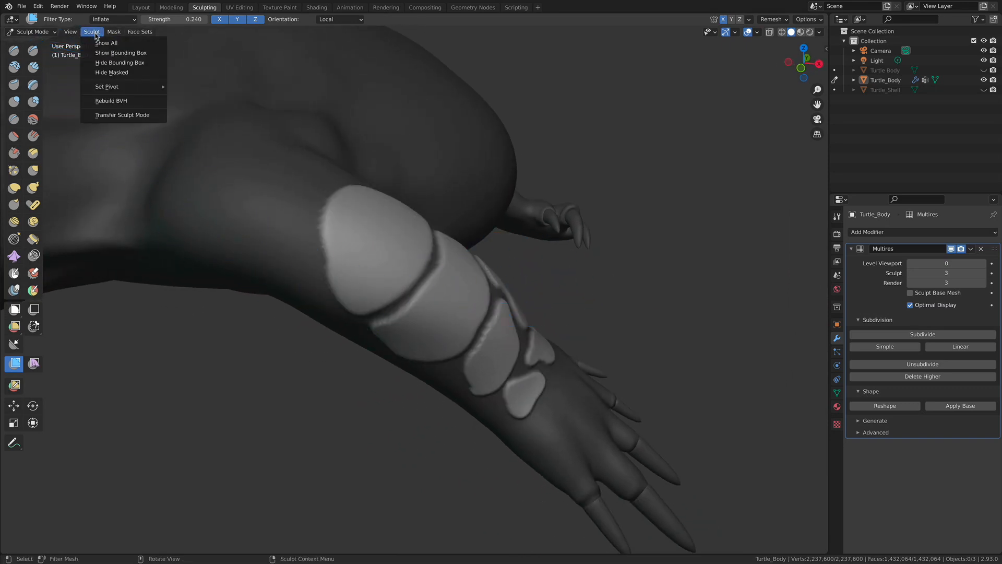
mouse_move(116, 32)
left_click(125, 64)
left_click_drag(639, 285, 567, 268, "alt")
mouse_move(603, 305)
left_mouse_down("ctrl+alt")
mouse_move(591, 301)
mouse_move(614, 350)
mouse_move(470, 365)
left_mouse_up("ctrl+alt")
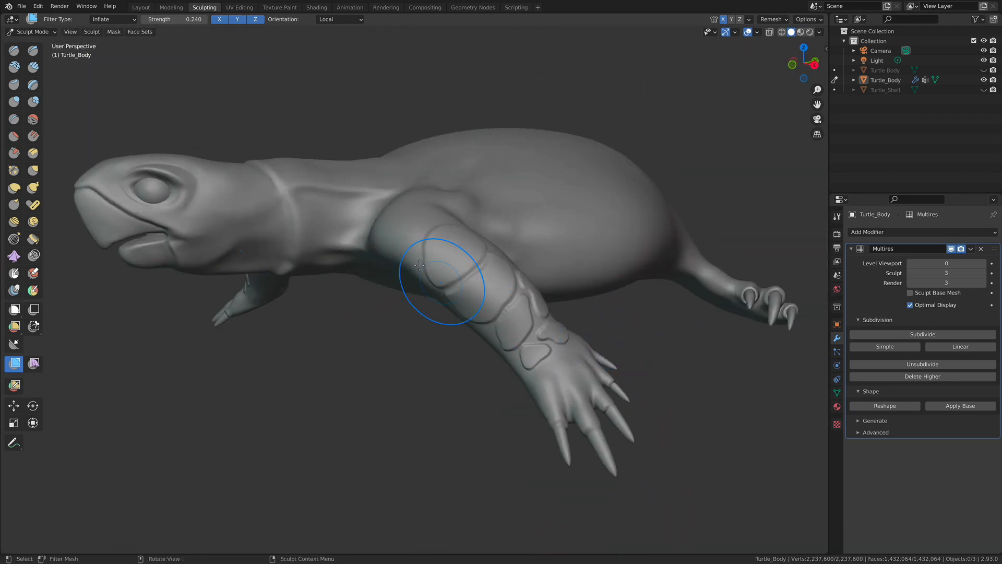
mouse_move(360, 345)
left_mouse_down("alt")
mouse_move(561, 349)
mouse_move(671, 380)
mouse_move(537, 398)
mouse_move(481, 394)
mouse_move(456, 422)
mouse_move(431, 421)
mouse_move(455, 421)
mouse_move(500, 313)
mouse_move(502, 332)
mouse_move(433, 397)
left_mouse_up("alt")
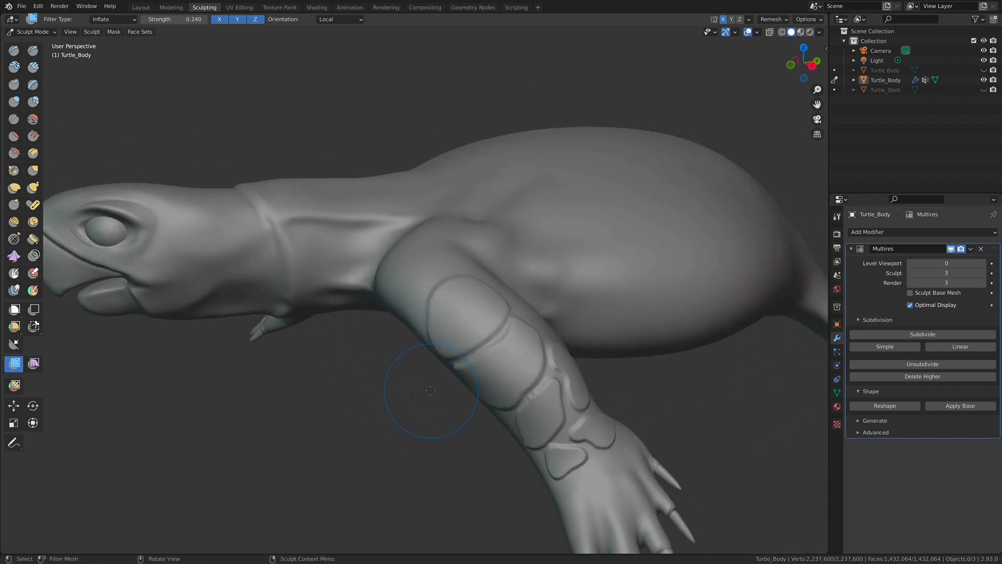
left_click_drag(415, 370, 425, 392, "alt")
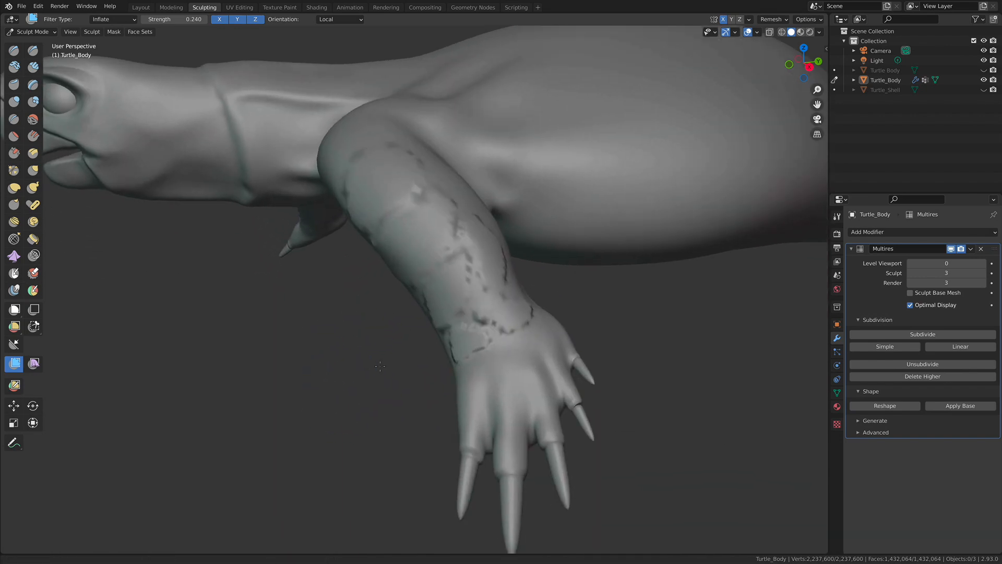
left_click_drag(365, 417, 370, 376, "ctrl+alt")
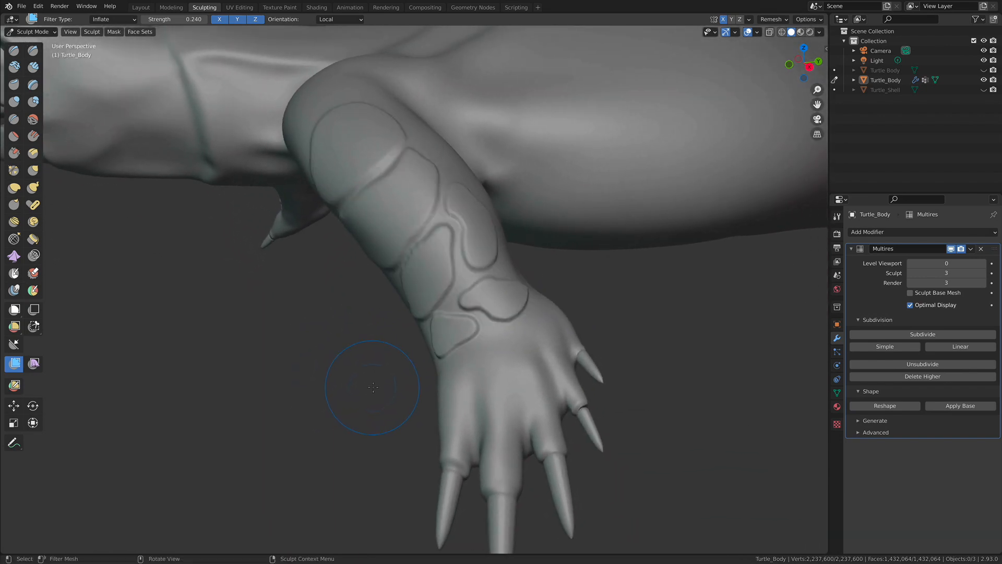